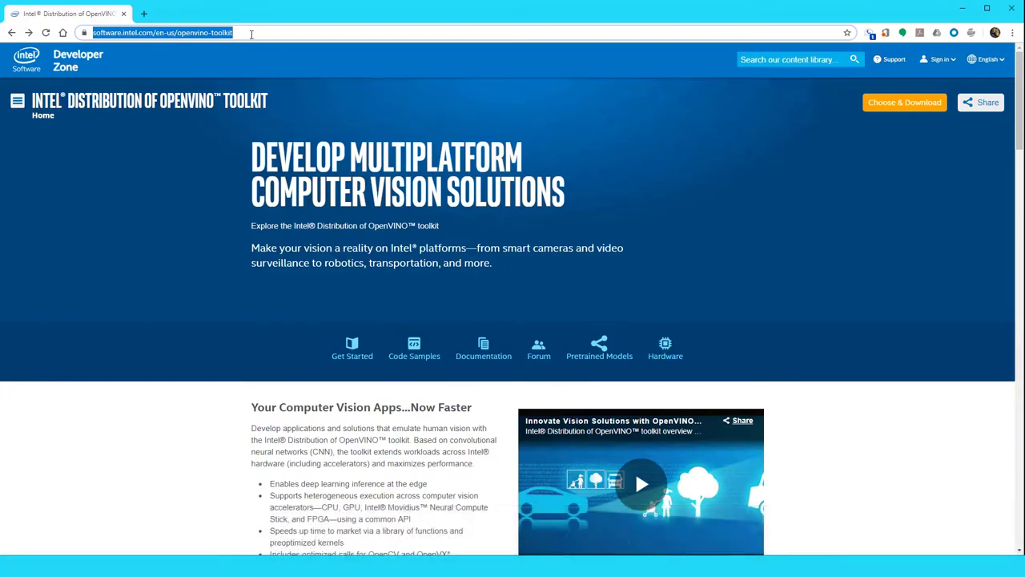
- Open the Windows installation guide from the OpenVINO Get Started page and go to its Installation Steps section
left_click(357, 352)
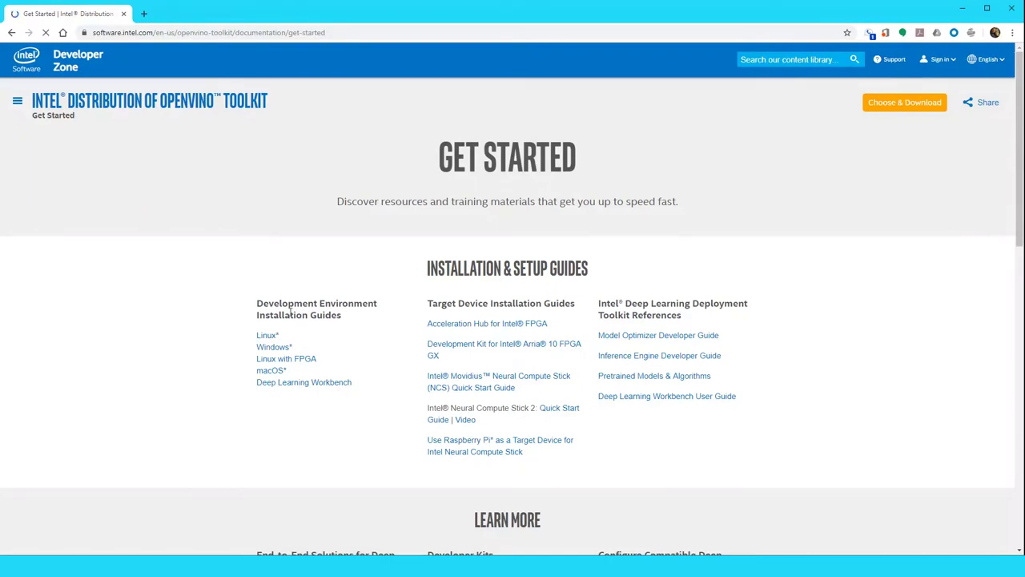
left_click(273, 348)
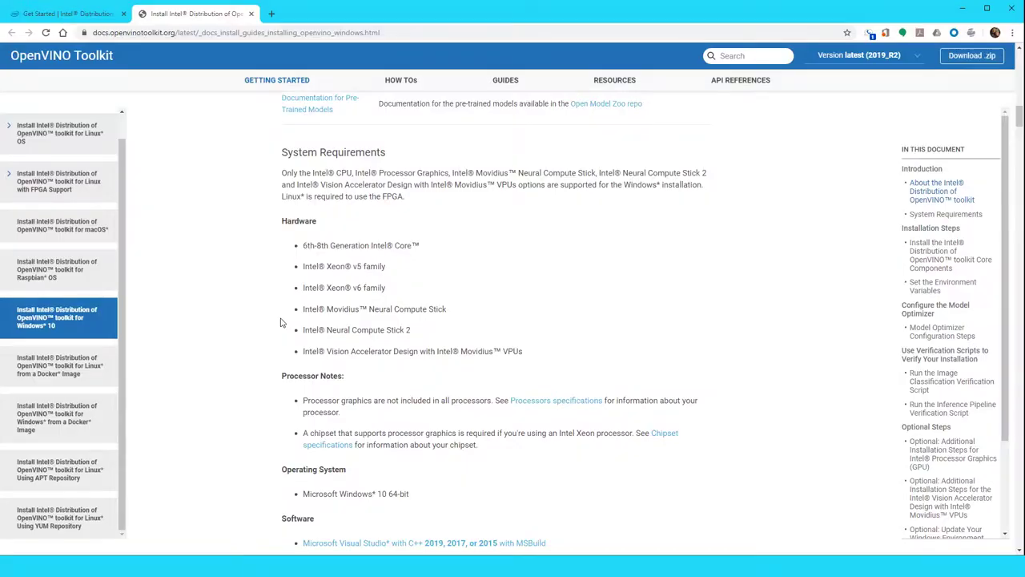
scroll(281, 323, "down", 5)
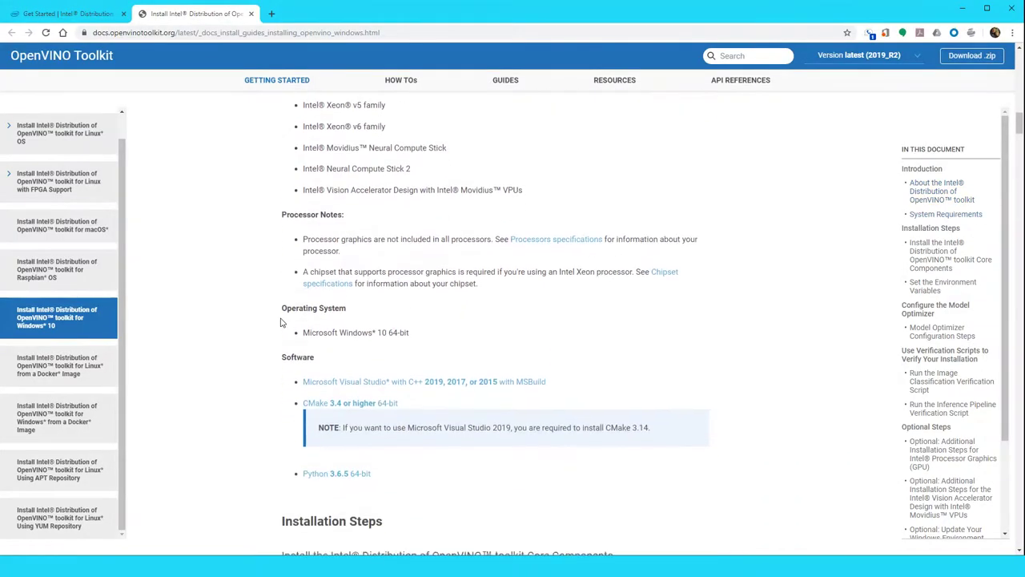
scroll(281, 323, "down", 1)
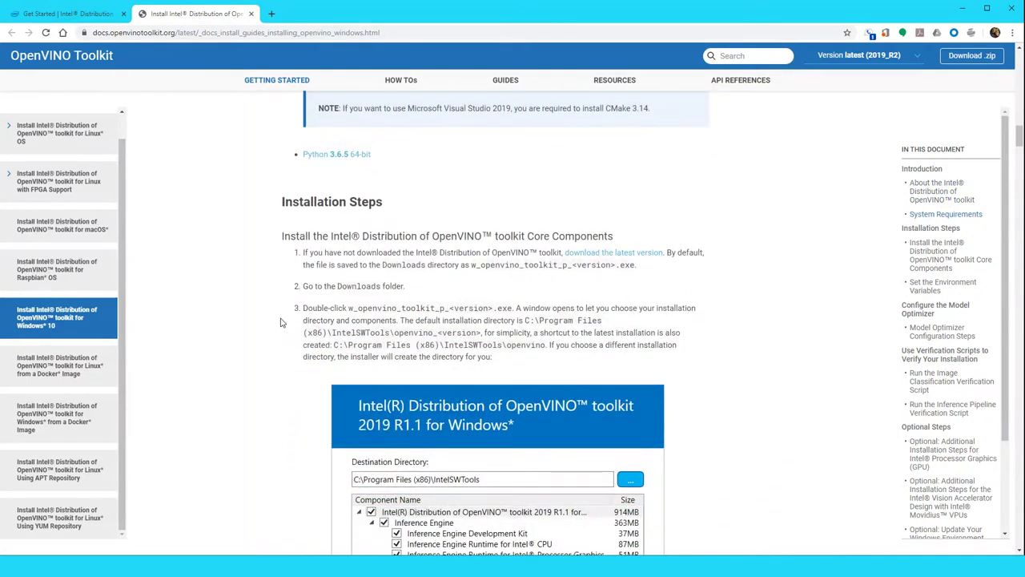
left_click(931, 229)
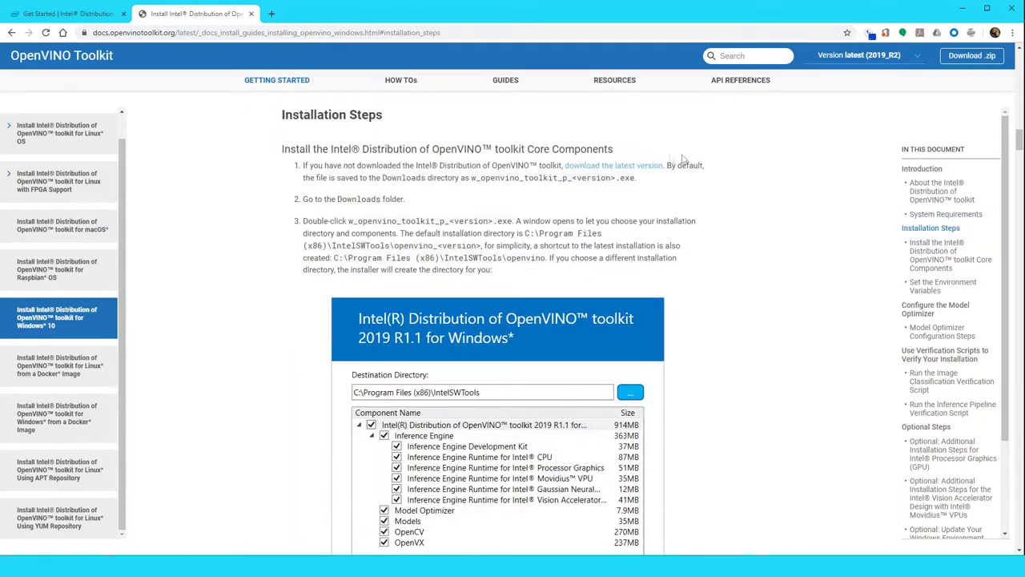
- Open the latest toolkit version's download page and submit the registration form for the Windows operating system
left_click(651, 167)
left_click(295, 13)
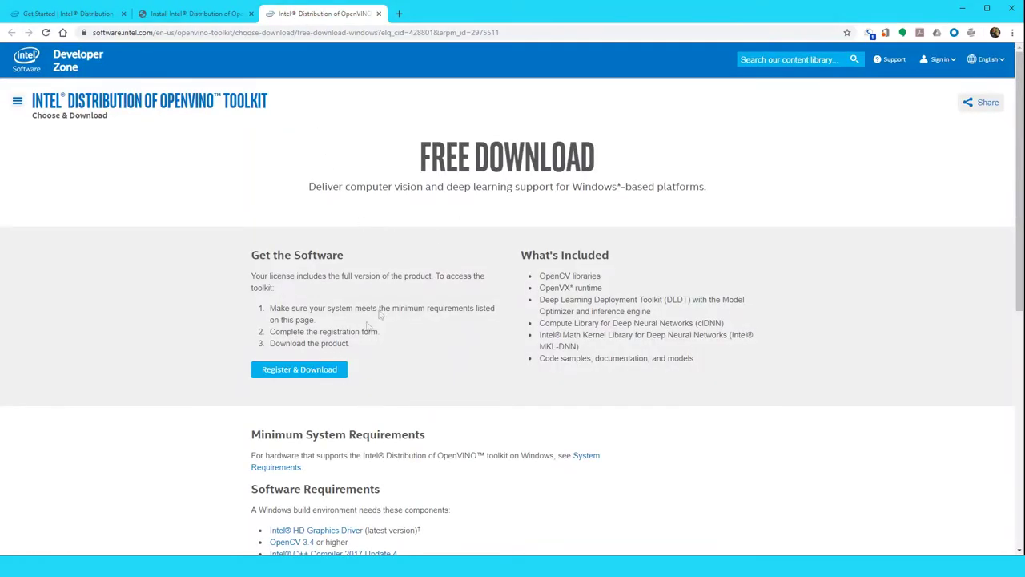
left_click(303, 372)
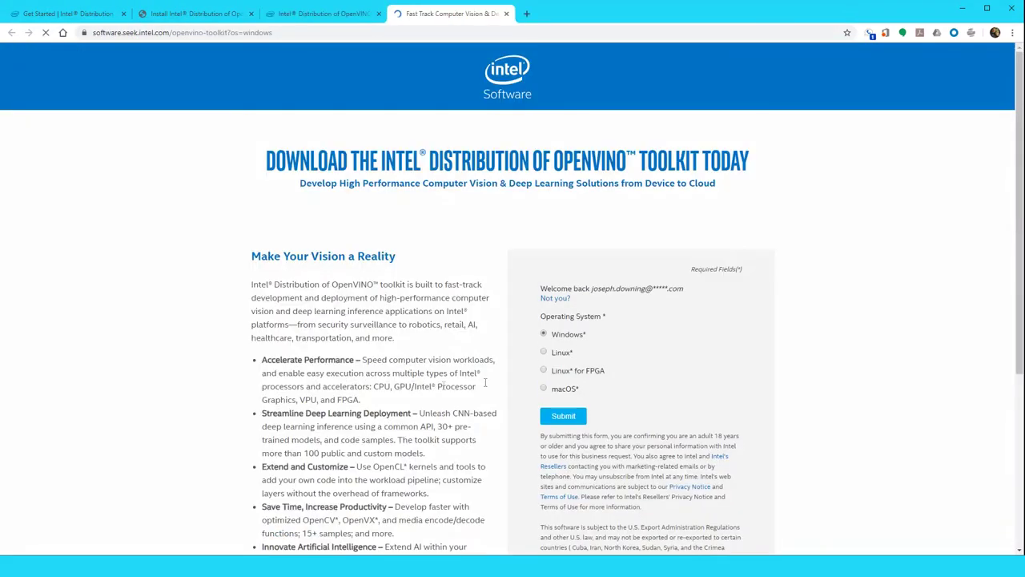
left_click(564, 414)
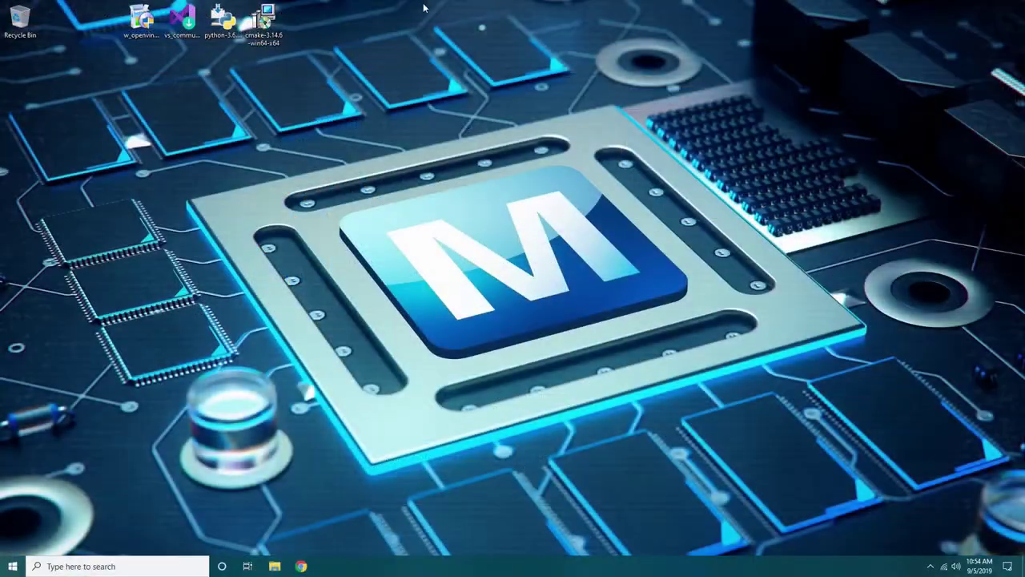
- Launch the downloaded OpenVINO toolkit installer from the desktop and allow it to make changes to the device
left_click(140, 20)
double_click(141, 23)
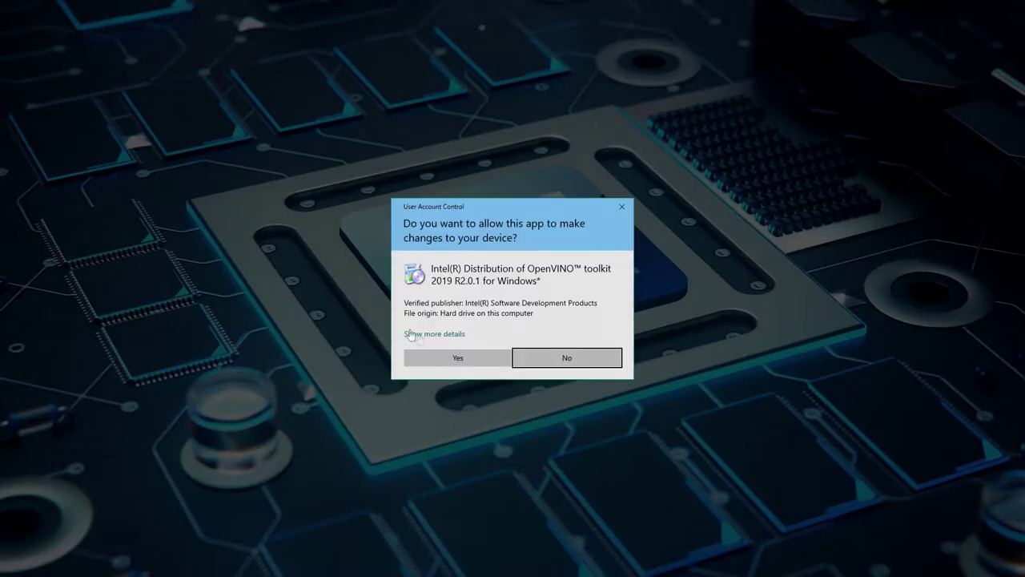
left_click(459, 357)
left_click(551, 311)
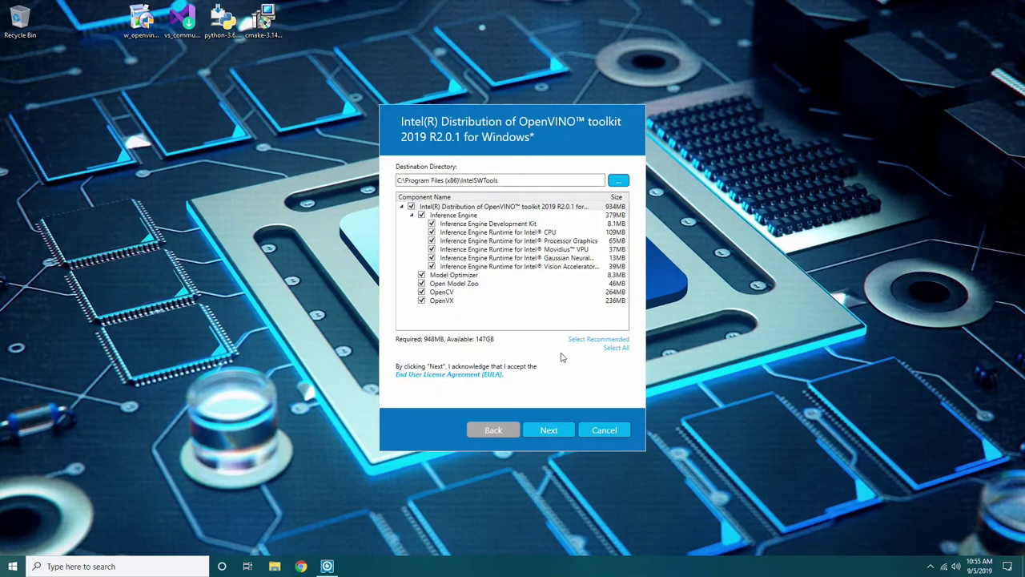
- Install all listed OpenVINO components in C:\Program Files (x86)\IntelSWTools, consent to information collection, continue past the dependency warnings, and finish setup
left_click(552, 431)
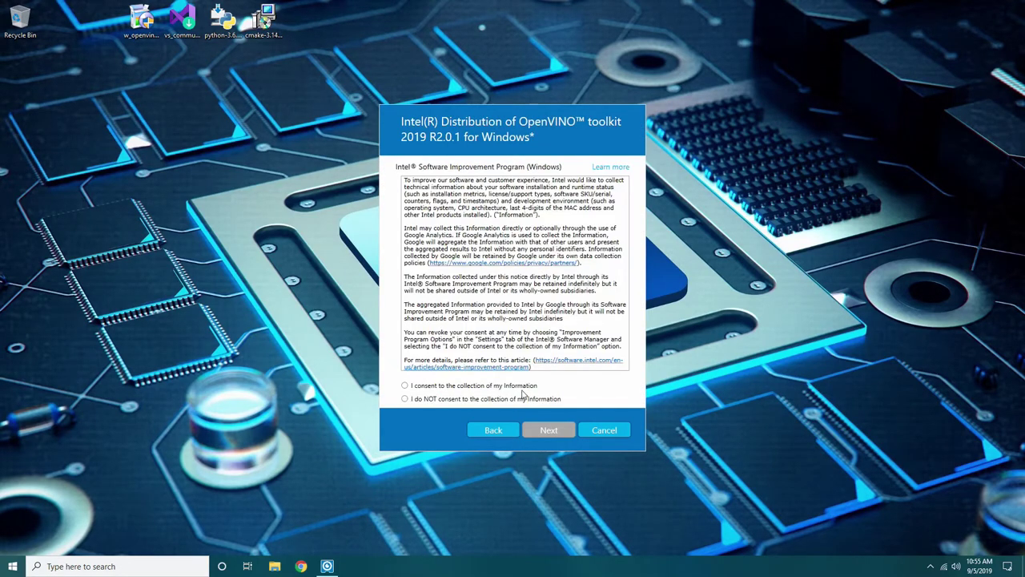
left_click(520, 387)
left_click(548, 430)
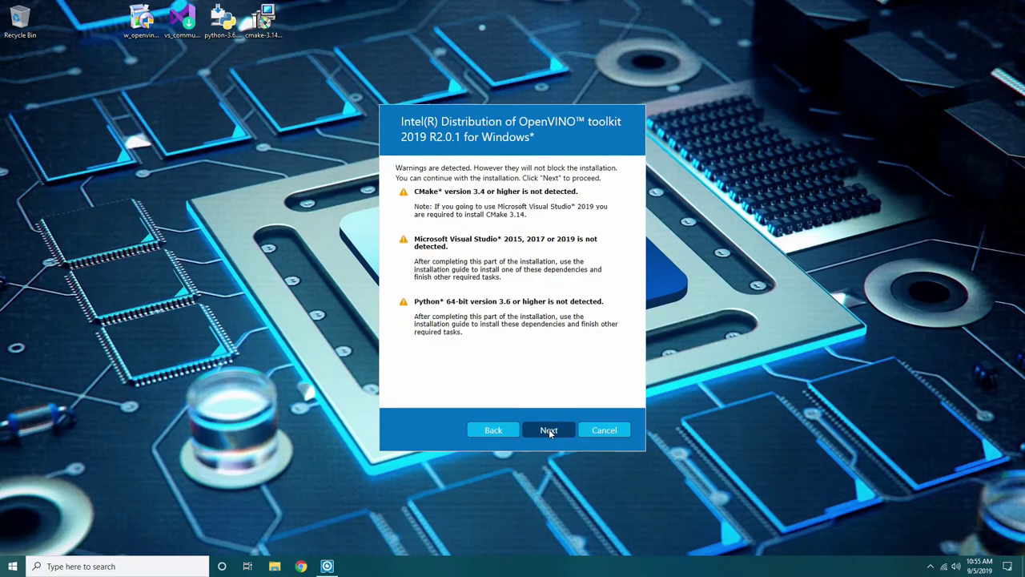
left_click(548, 430)
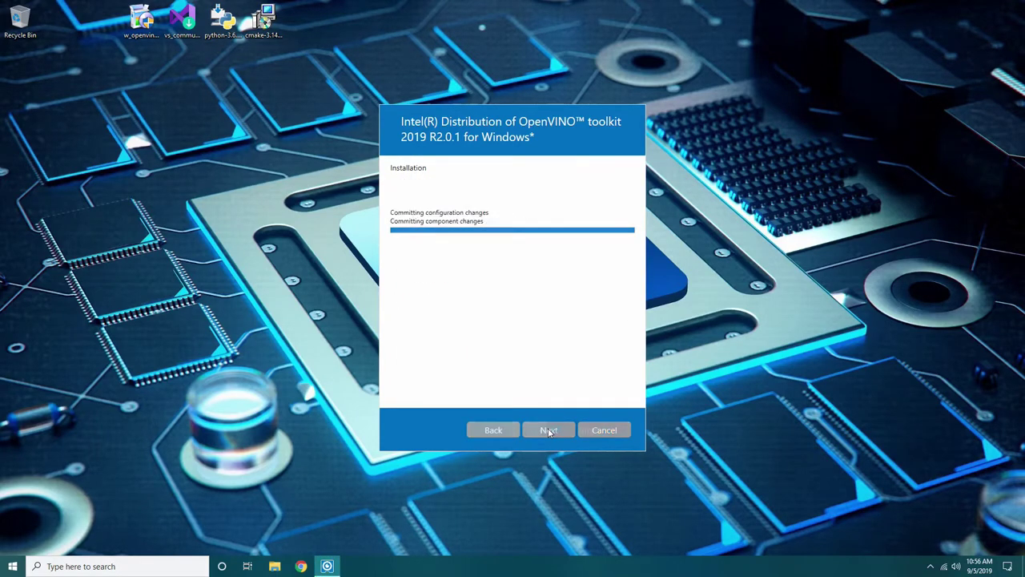
left_click(589, 430)
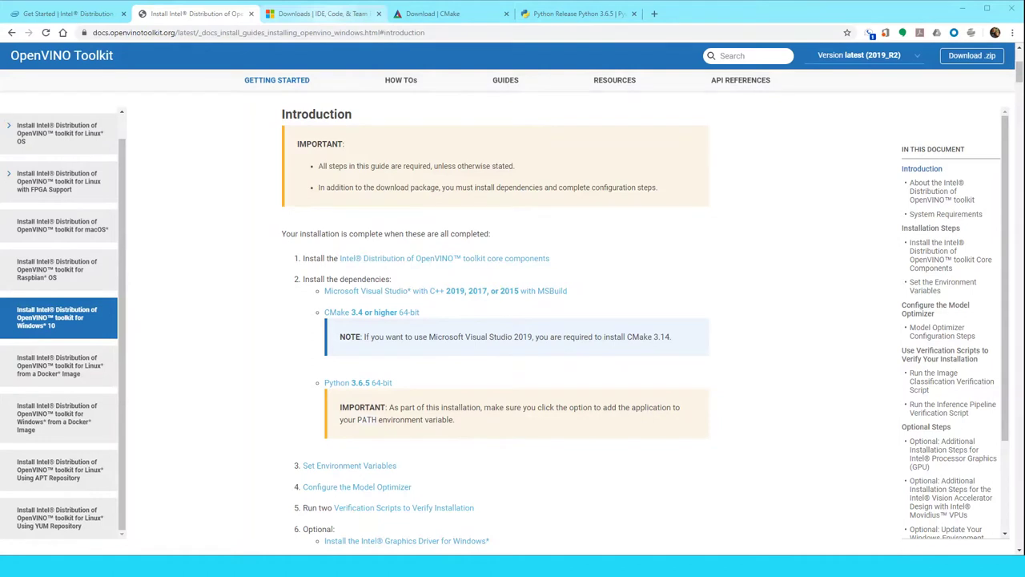
- Download the Visual Studio Community 2019 installer and the cmake-3.14.6-win64-x64.msi file from CMake's previous release
left_click(324, 16)
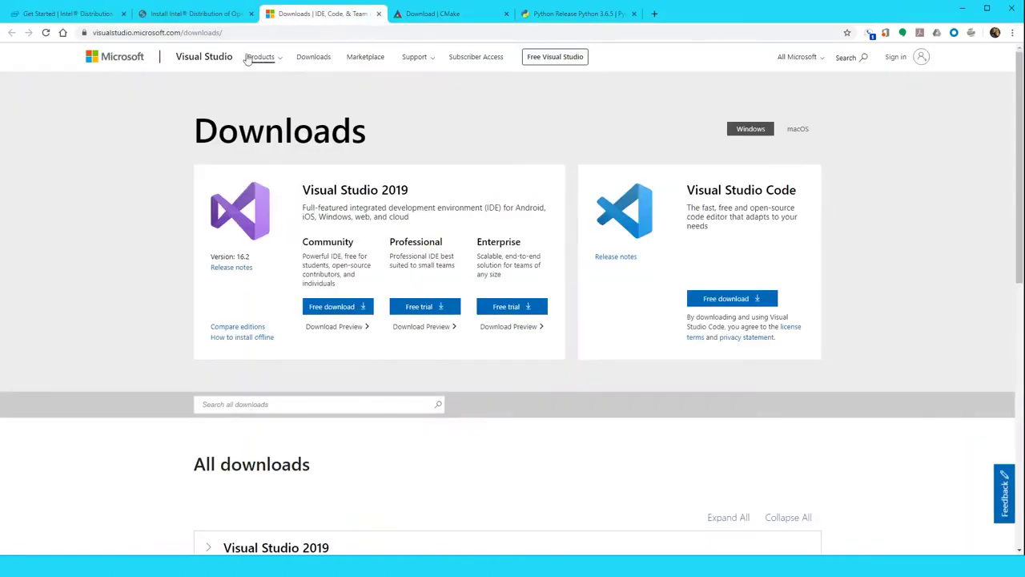
left_click(331, 308)
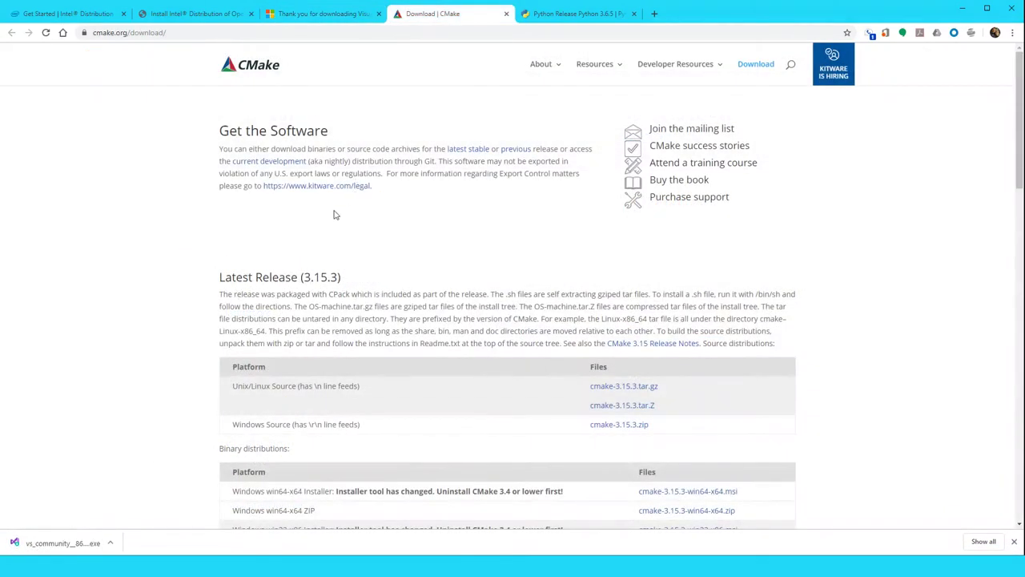
scroll(201, 210, "down", 3)
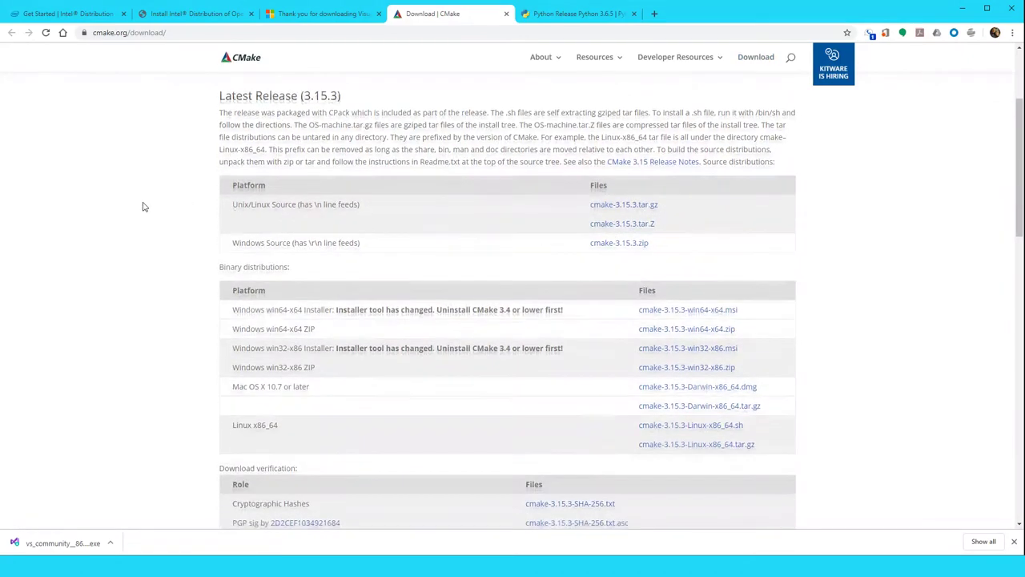
scroll(142, 206, "down", 5)
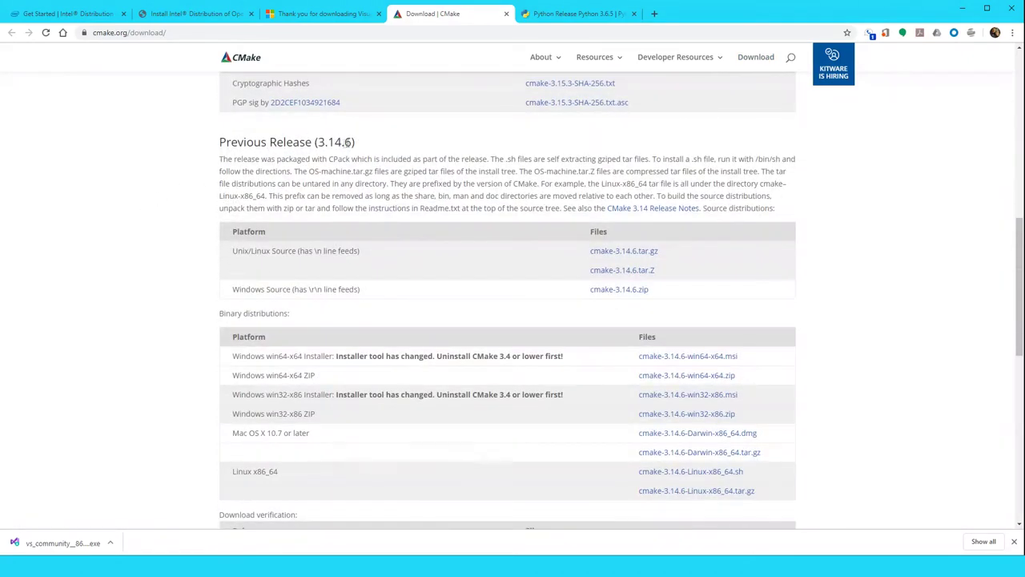
scroll(171, 223, "down", 1)
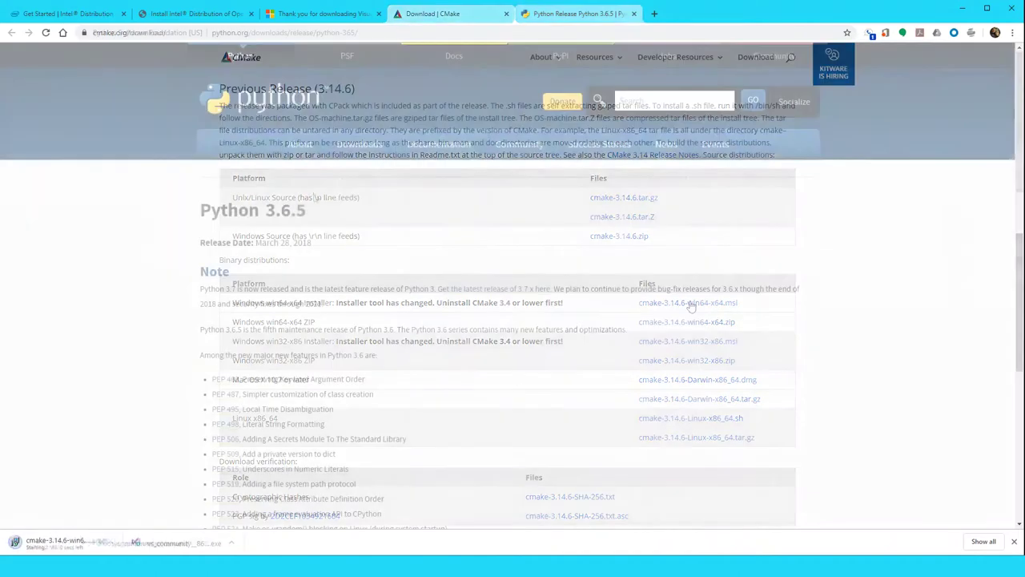
- Download the Windows x86-64 executable installer from the Python 3.6.5 release files
scroll(146, 287, "down", 15)
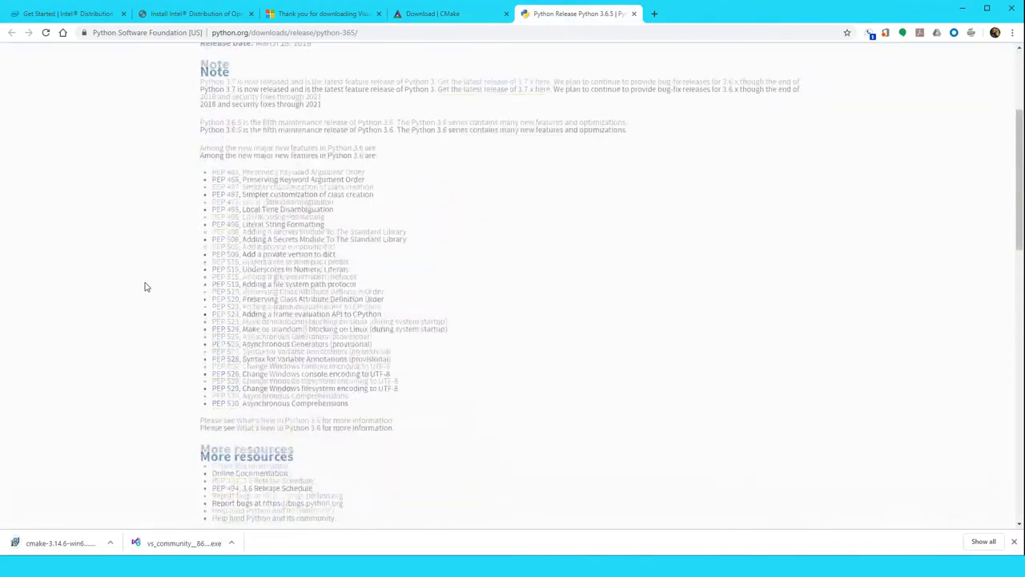
scroll(145, 287, "down", 1)
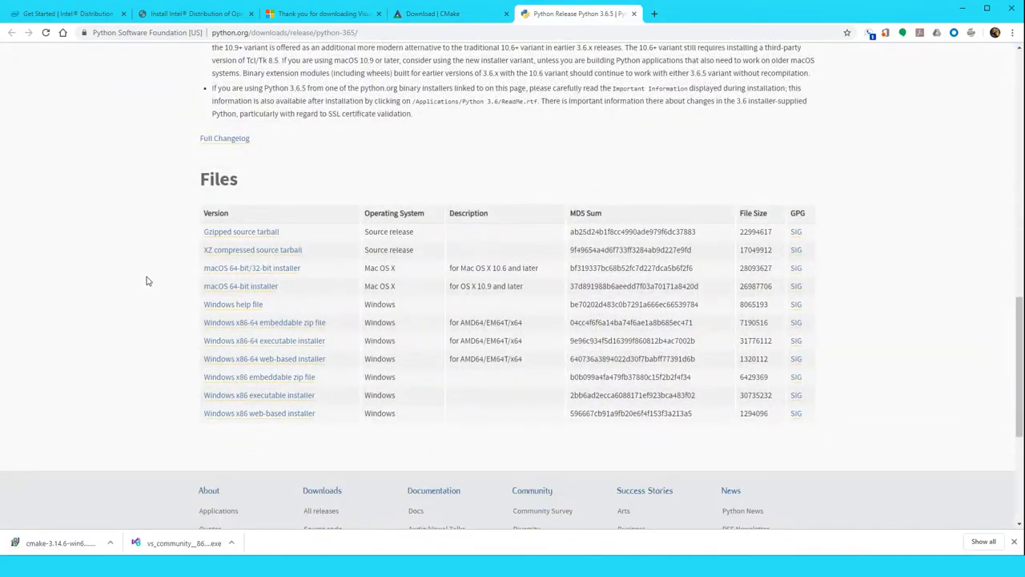
left_click(281, 343)
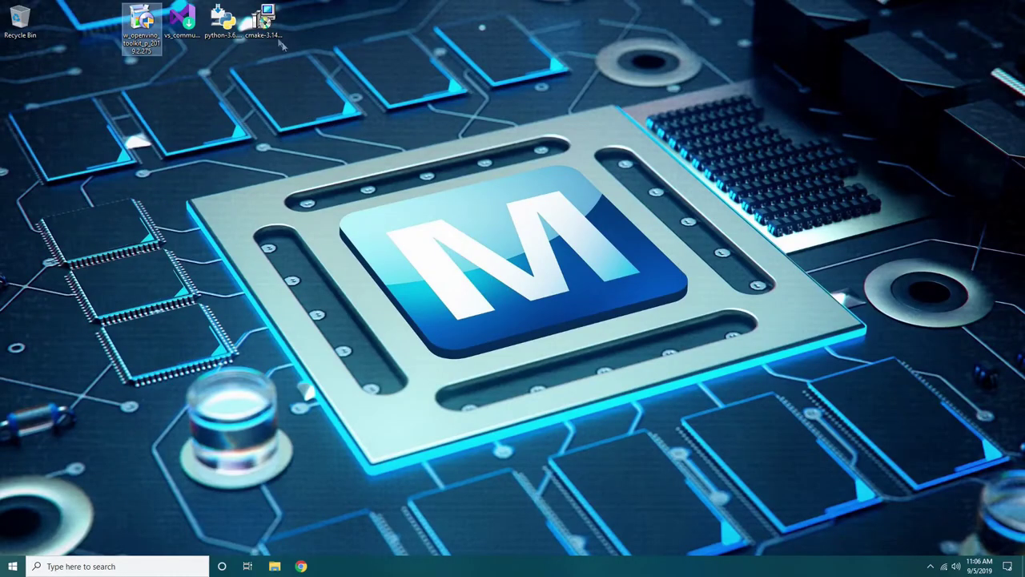
- Install CMake 3.14.6, accepting the license, adding it to the system PATH for all users and creating a desktop icon
double_click(271, 32)
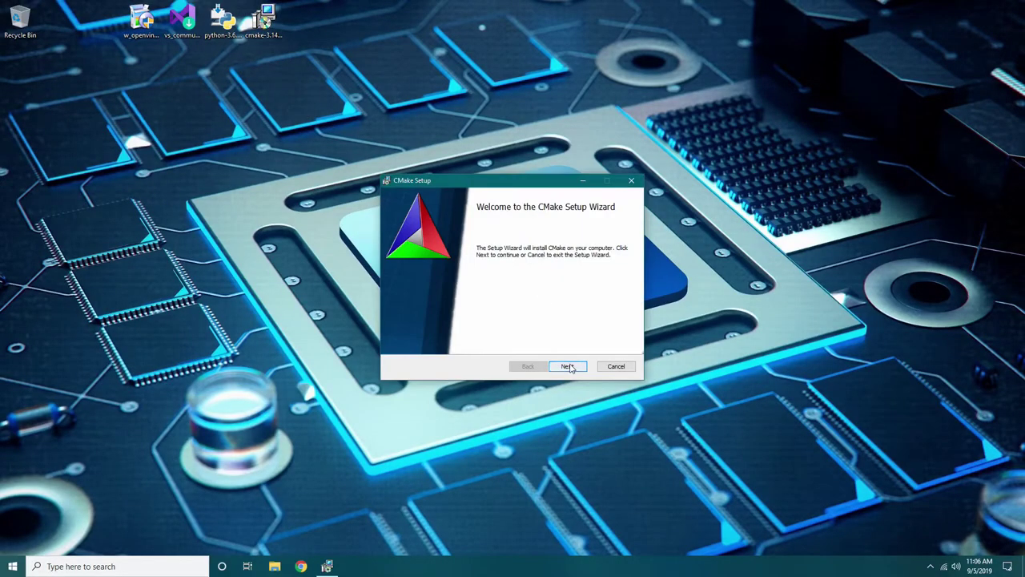
left_click(569, 366)
left_click(497, 343)
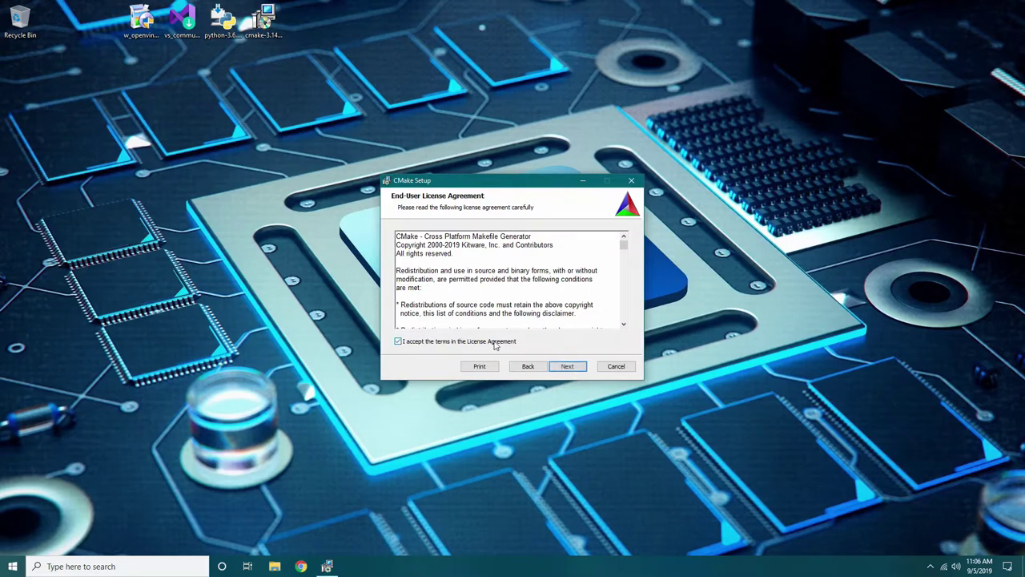
left_click(570, 365)
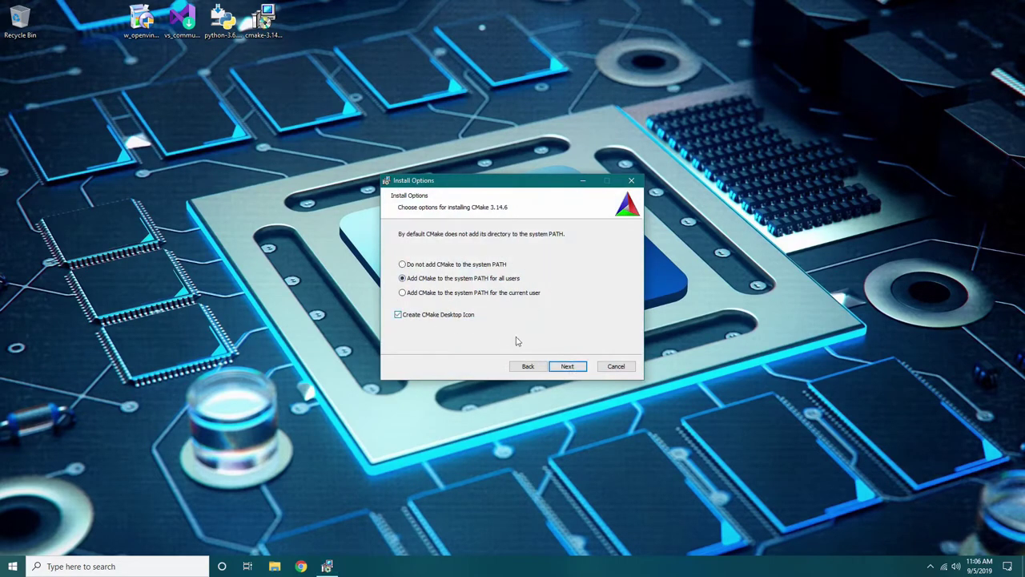
left_click(568, 367)
left_click(567, 367)
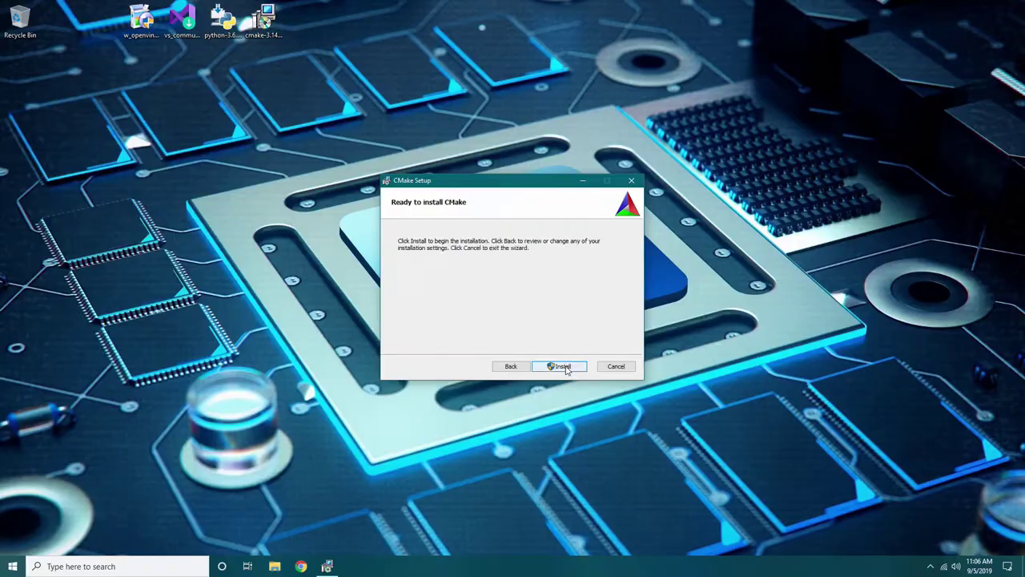
left_click(564, 367)
left_click(470, 362)
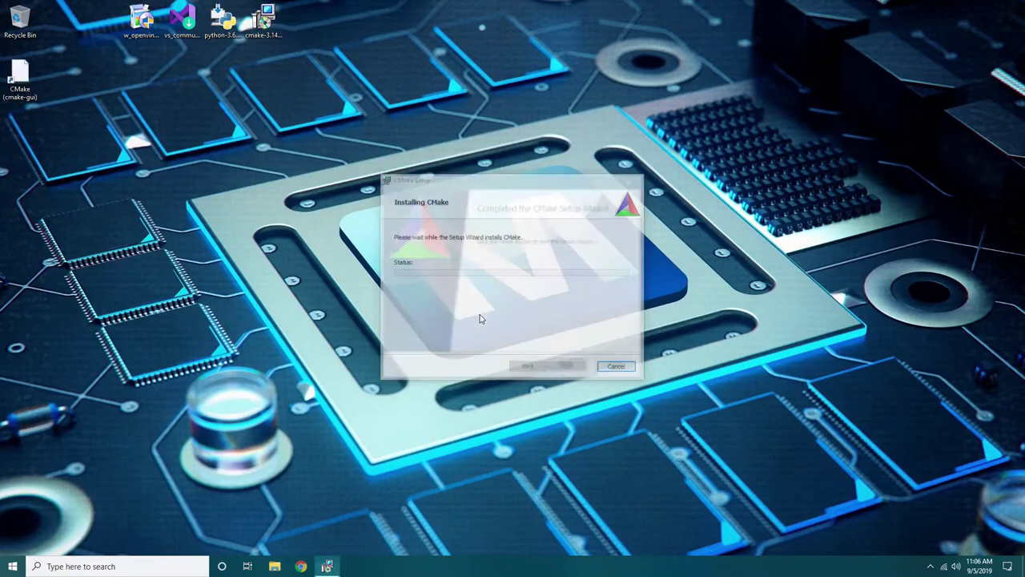
left_click(567, 366)
- Install Python 3.6.5 (64-bit) with default settings and Python 3.6 added to PATH, then close the setup
double_click(222, 20)
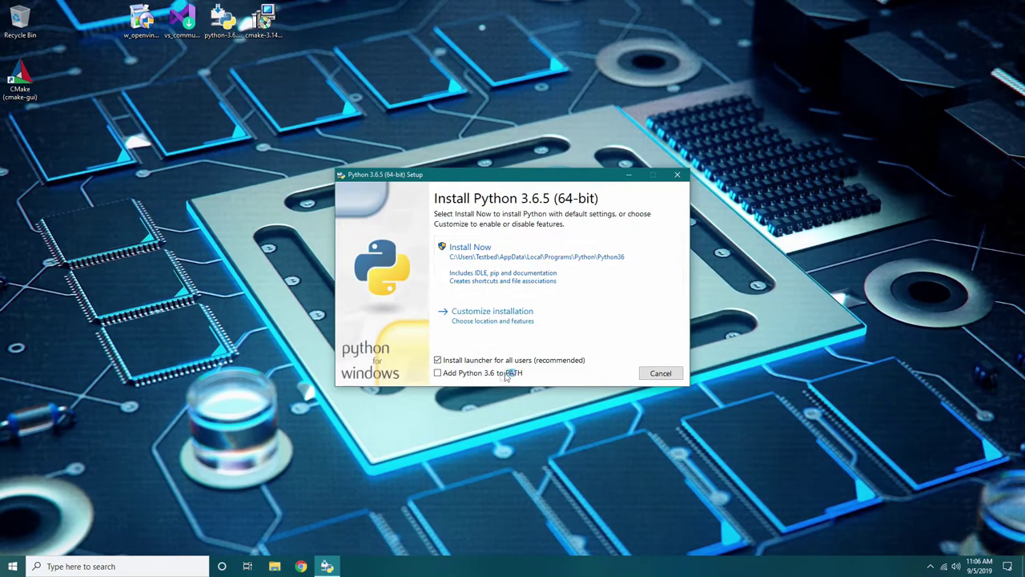
left_click(439, 373)
left_click(495, 260)
left_click(463, 355)
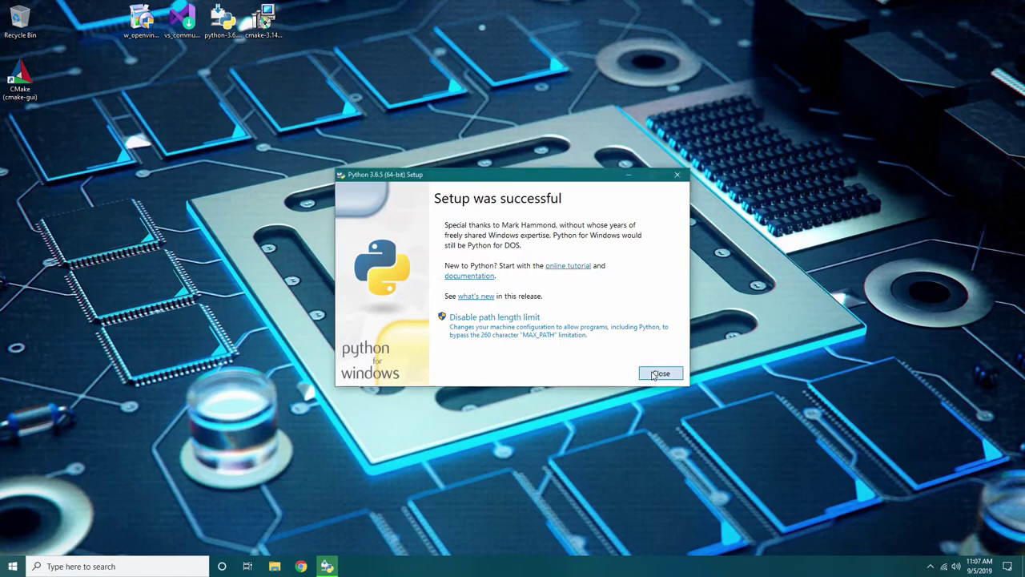
left_click(659, 374)
- Run the Visual Studio Community 2019 installer and install it with the Desktop development with C++ workload
left_click(183, 23)
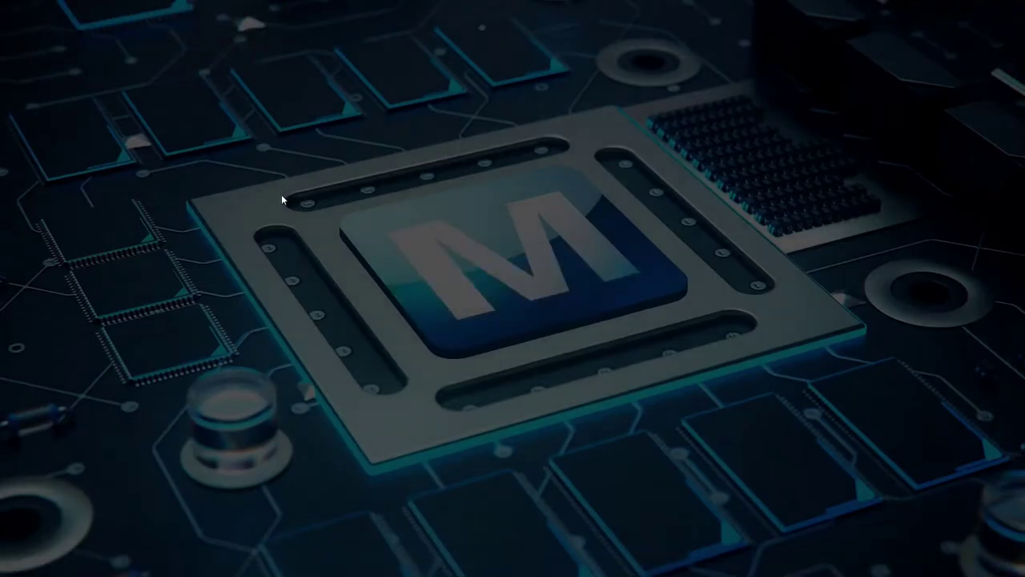
left_click(460, 355)
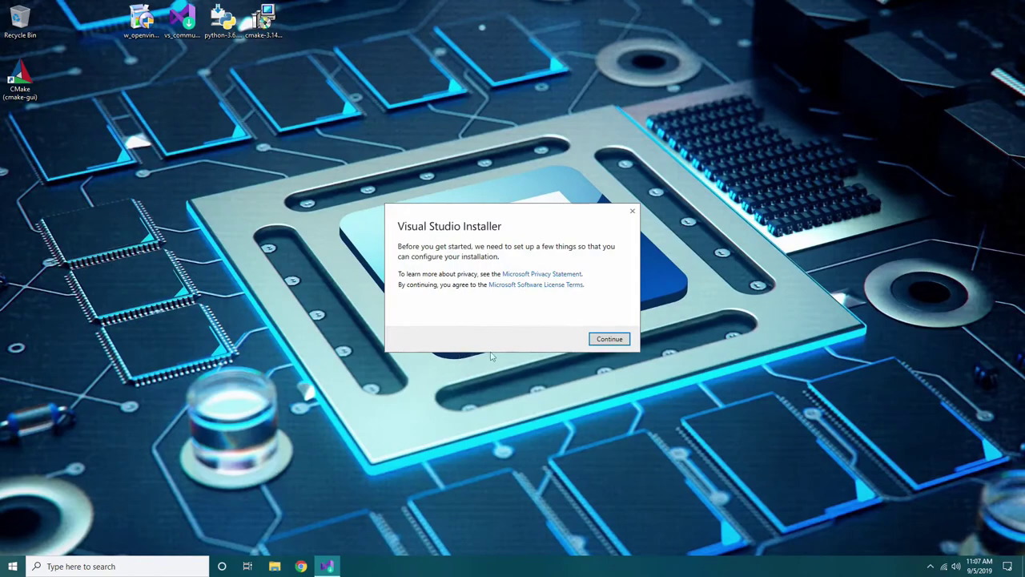
left_click(605, 340)
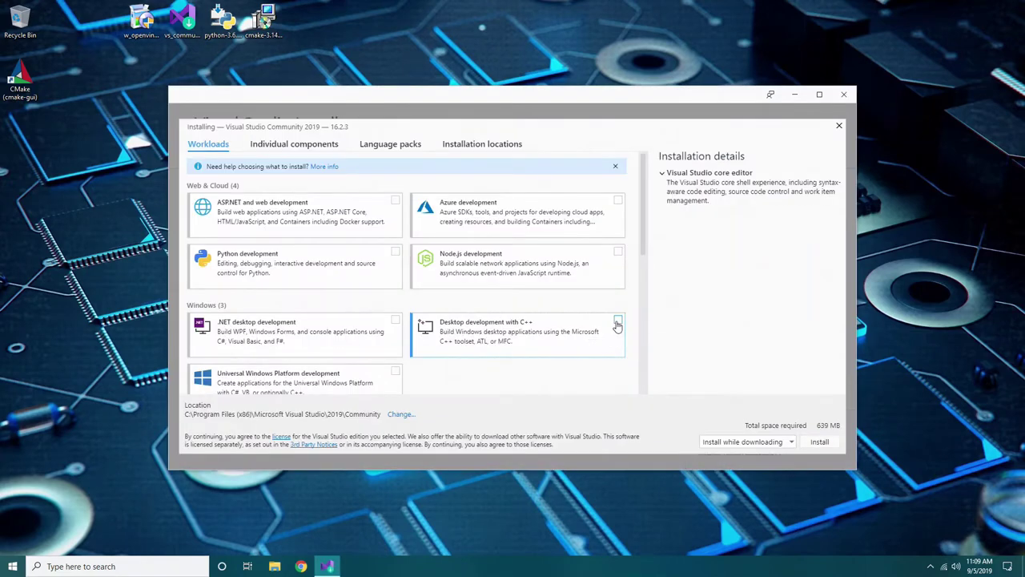
left_click(617, 323)
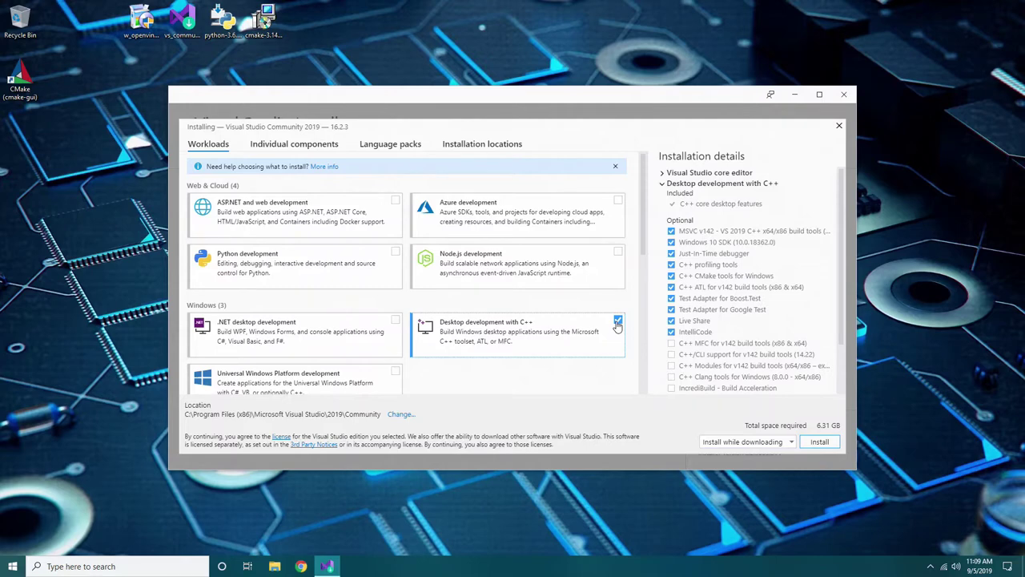
left_click(819, 442)
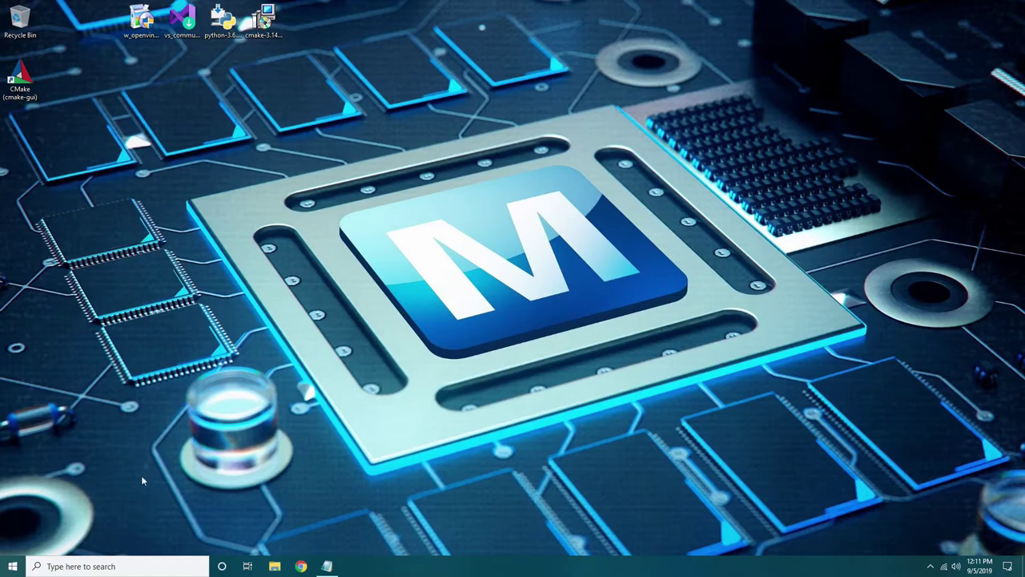
- Open a Command Prompt and run setupvars.bat from C:\Program Files (x86)\IntelSWTools\openvino\bin to initialize the OpenVINO environment
left_click(137, 565)
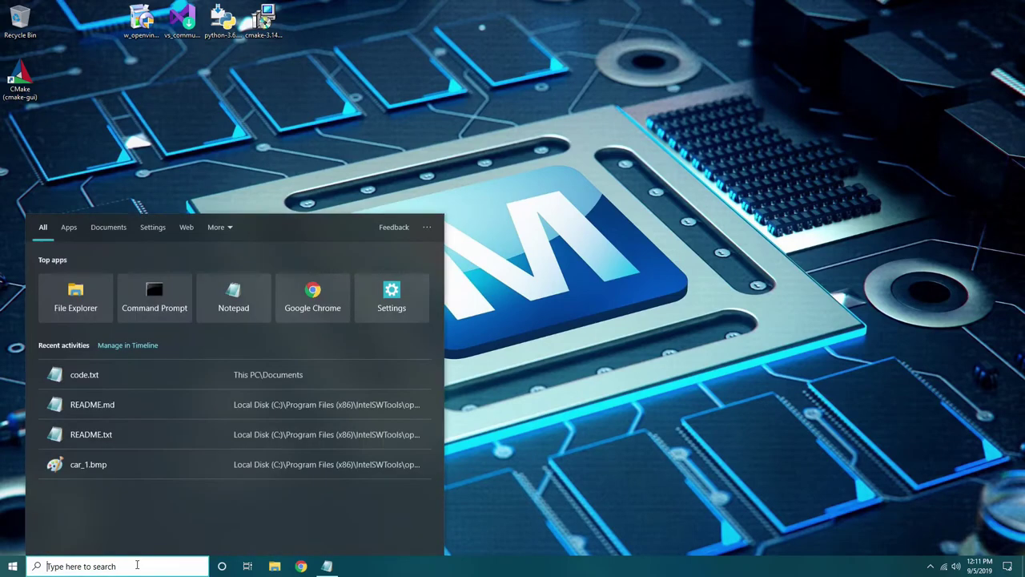
type("cmd")
key("Return")
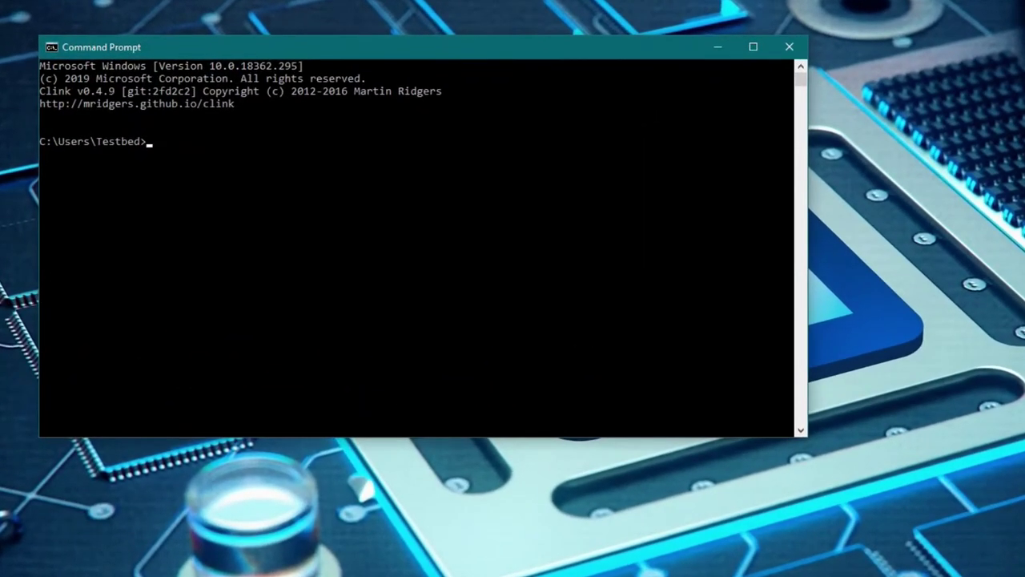
left_click(279, 143)
type("cd C:\\Program Files (x86)\\IntelSWTools\\openvino\\bin\\")
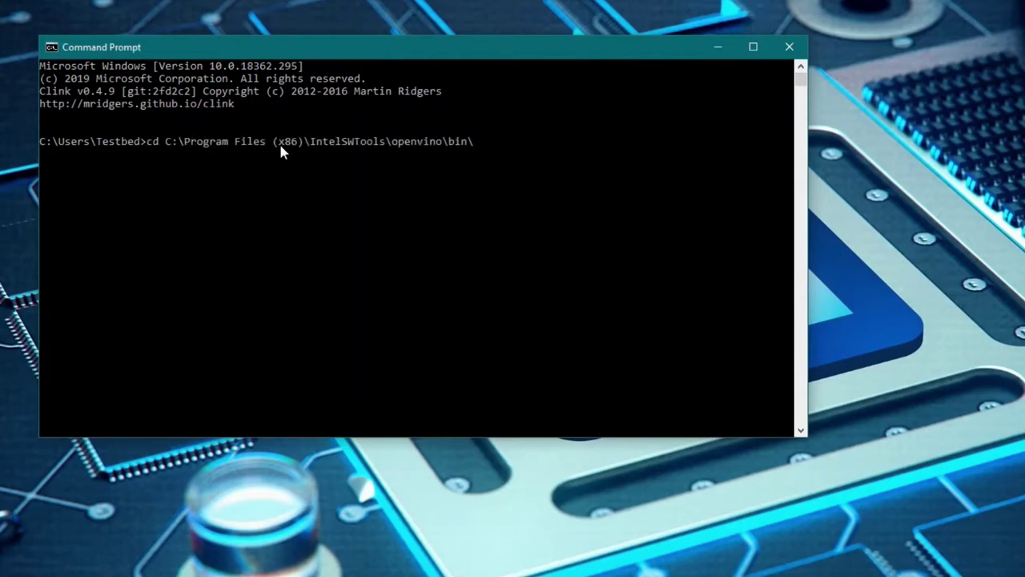
key("Return")
type("setupvars.bat")
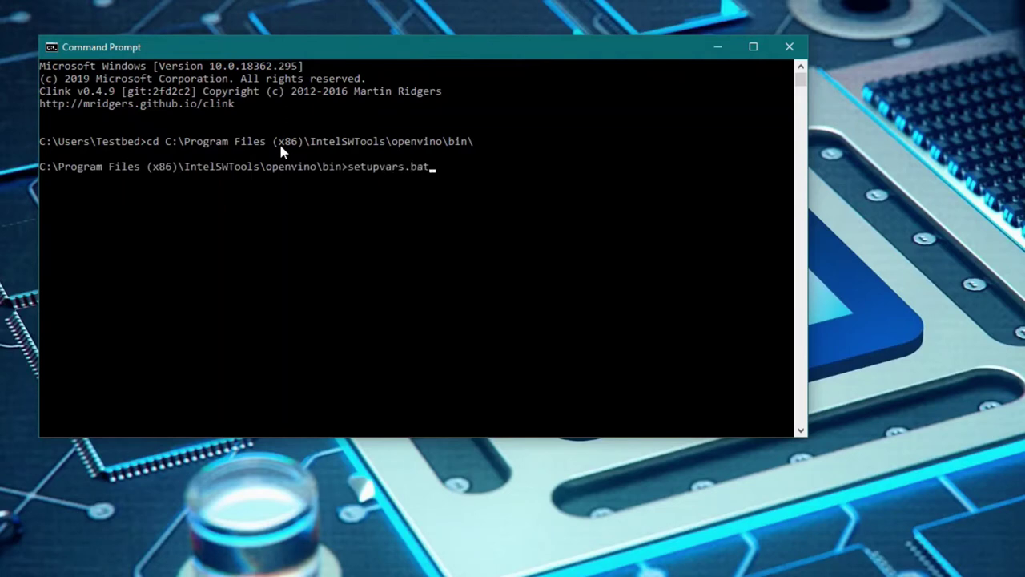
key("Return")
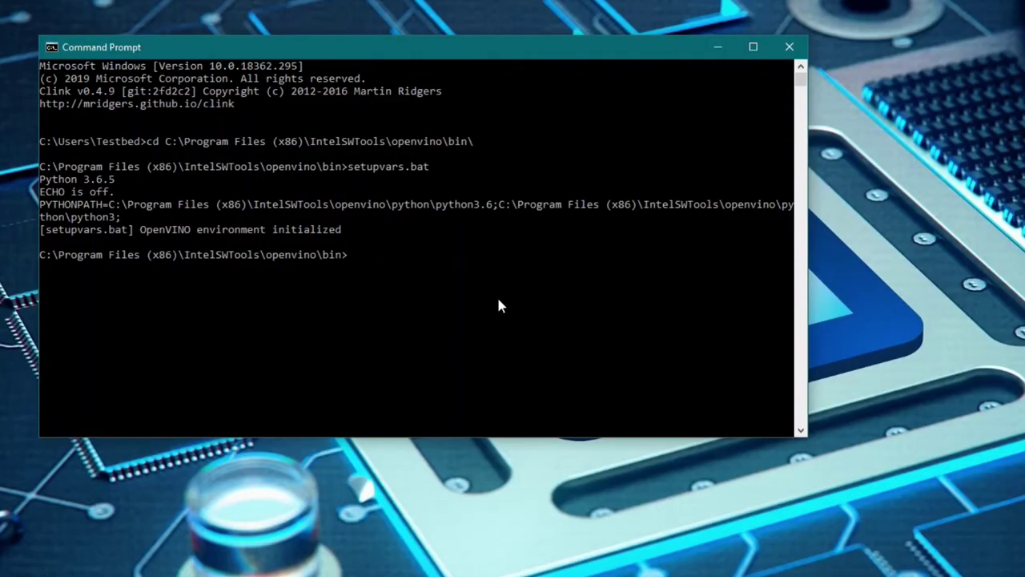
- Run the install_prerequisites script from the openvino\deployment_tools\model_optimizer\install_prerequisites folder
type("cd C:\\Program Files (x86)\\IntelSWTools\\openvino\\deployment_tools\\model_optimizer\\install_prerequisites")
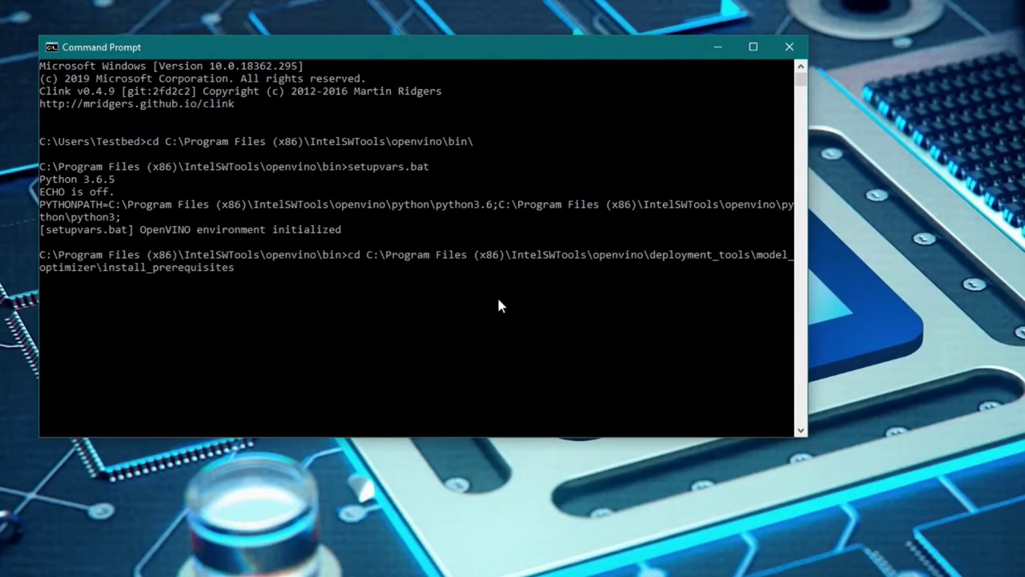
key("Return")
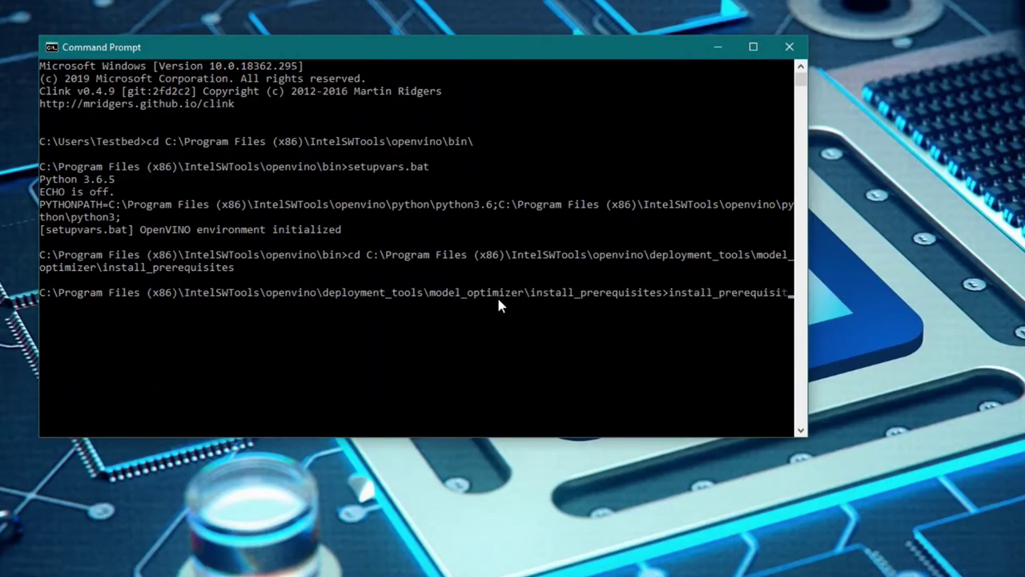
key("Return")
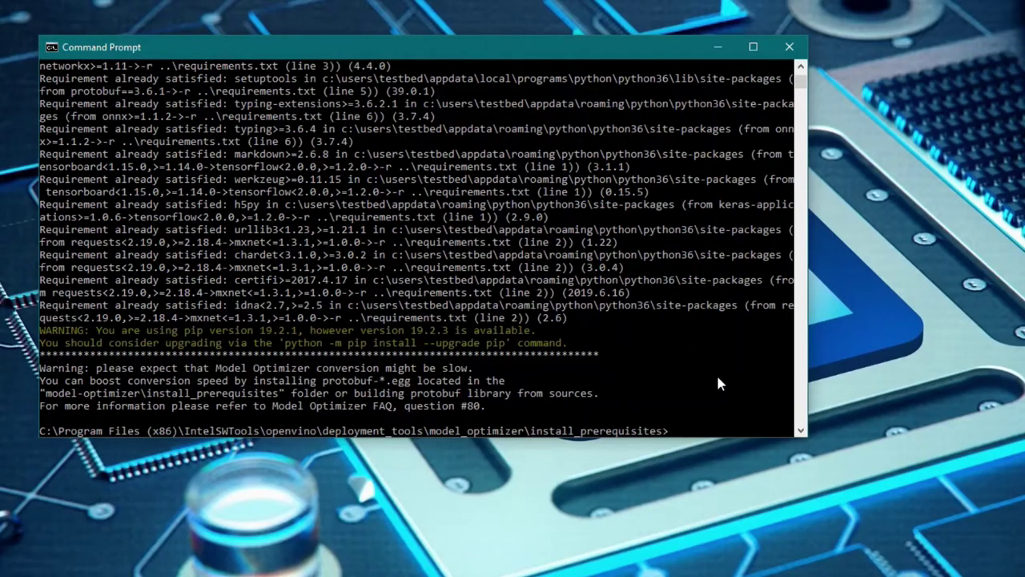
- Go to the openvino\deployment_tools\demo folder and run demo_squeezenet_download_convert_run.bat, followed by demo_security_barrier_camera.bat
type("cd C:\\Program Files (x86)\\IntelSWTools\\openvino\\deployment_tools\\demo\\")
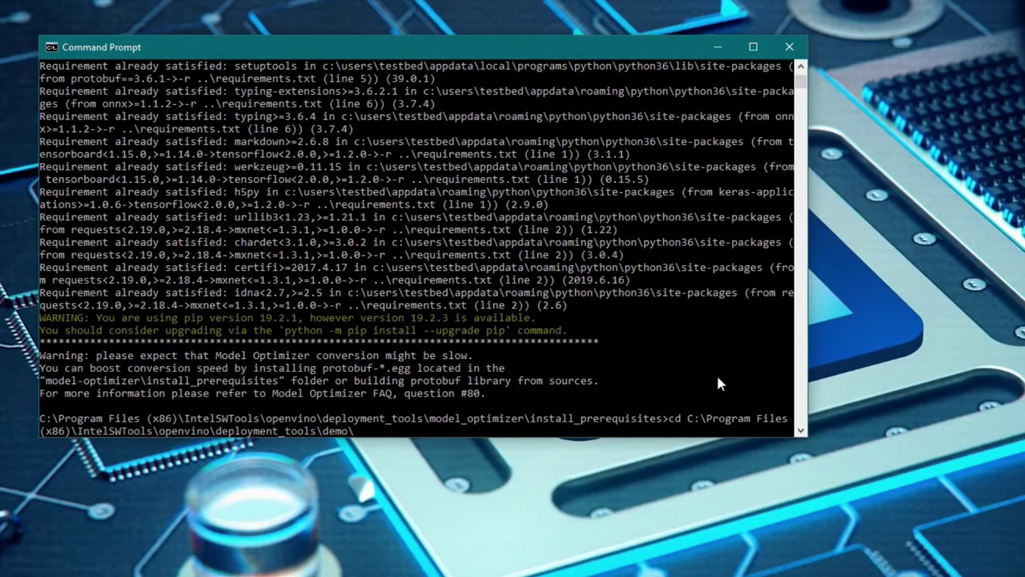
key("Return")
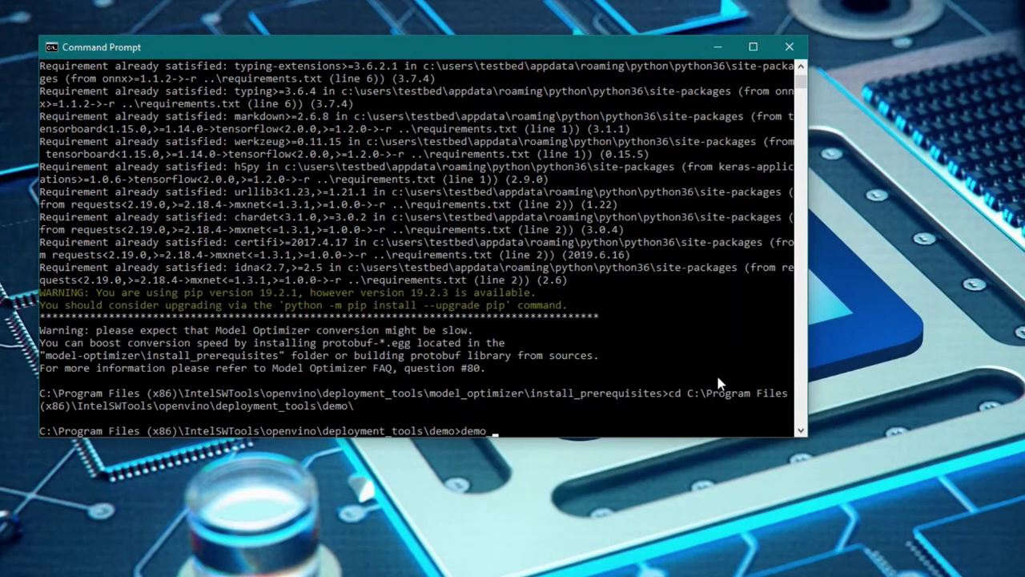
type("demo_squeezenet_download_convert_run.bat")
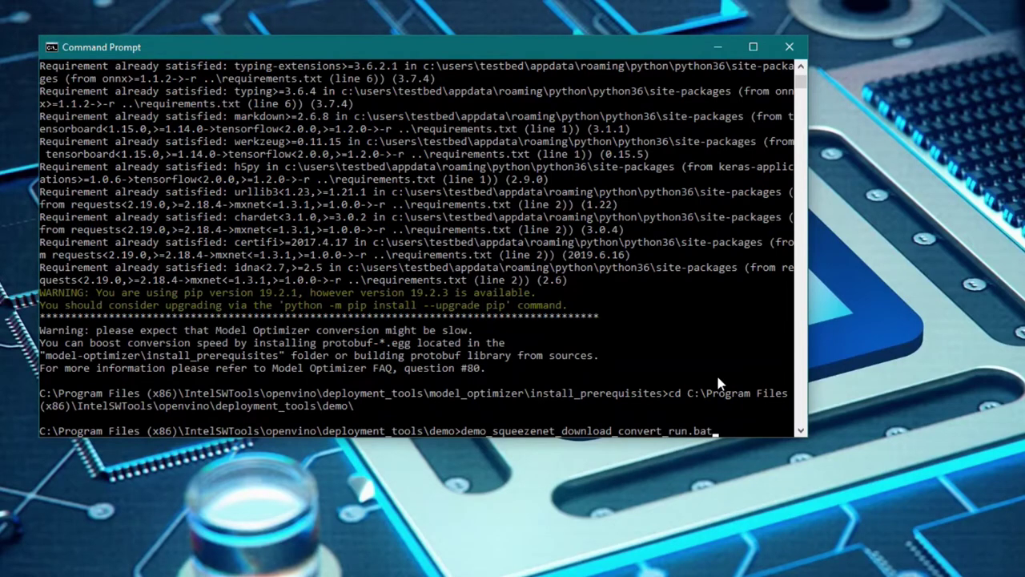
key("Return")
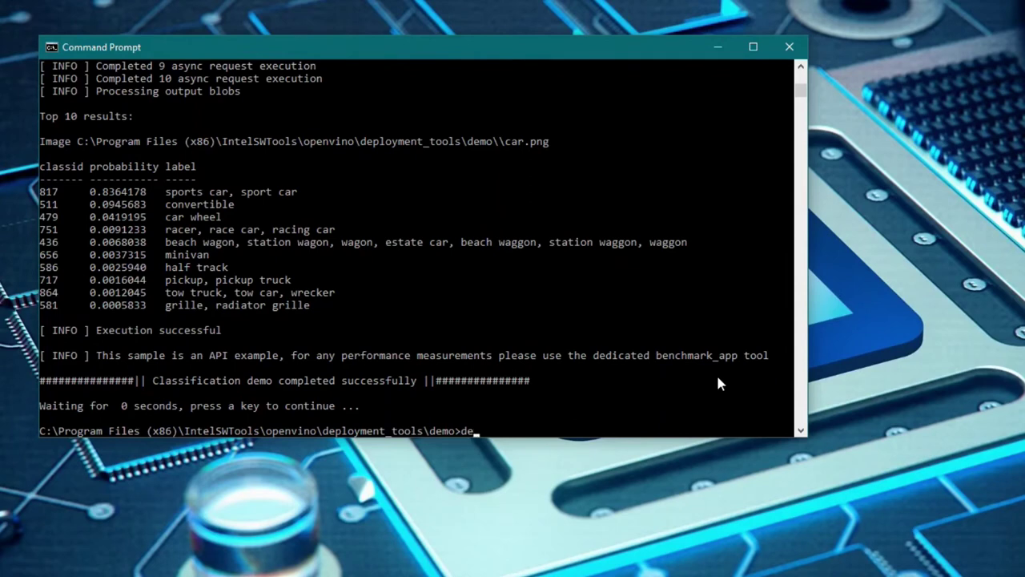
type("_barrier_camera.bat")
key("Return")
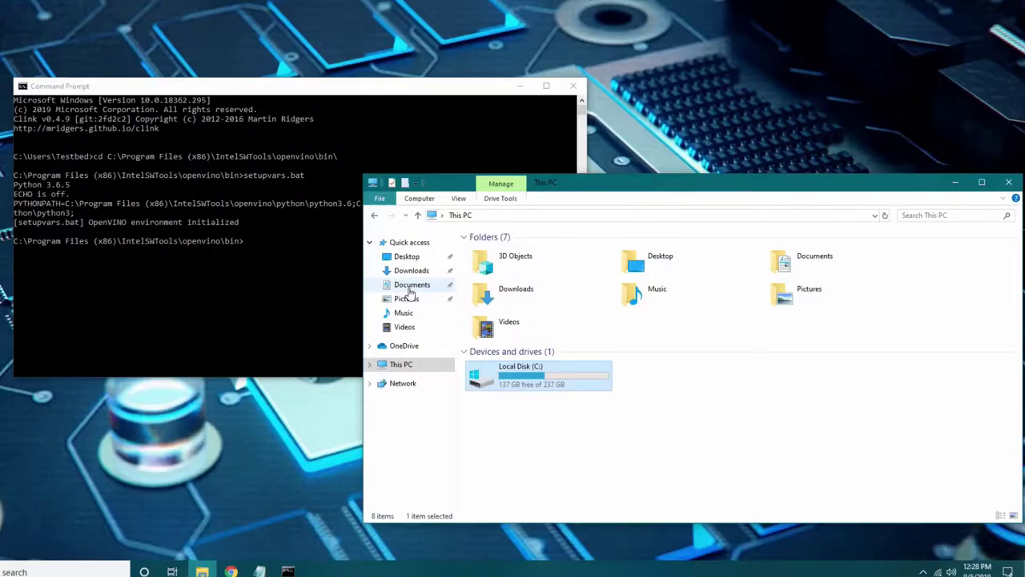
- Convert squeezenet1.1.caffemodel with mo.py using data type FP16, output to Documents\squeezenet1.1_FP16, and check that folder in File Explorer
left_click(410, 287)
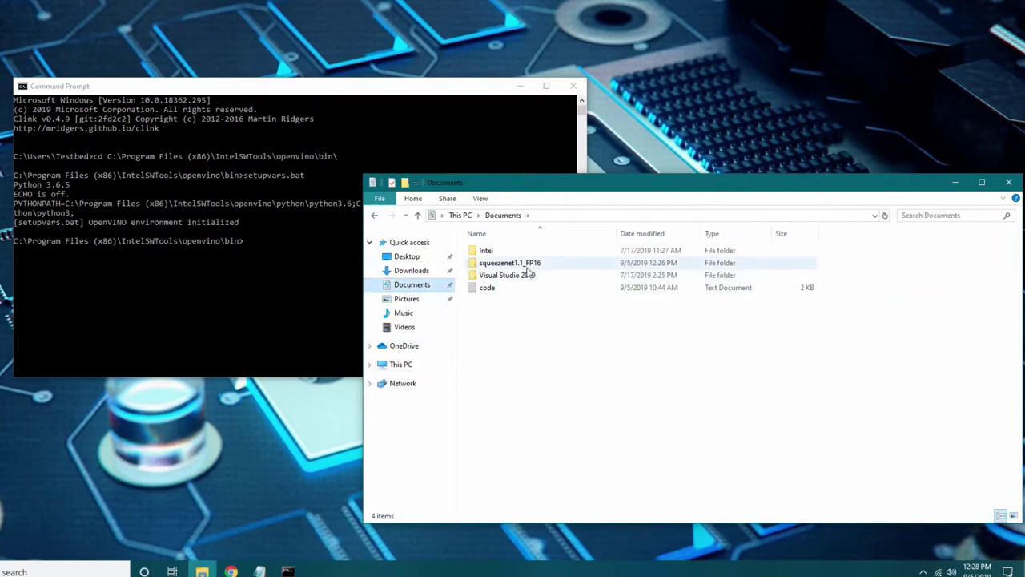
double_click(528, 264)
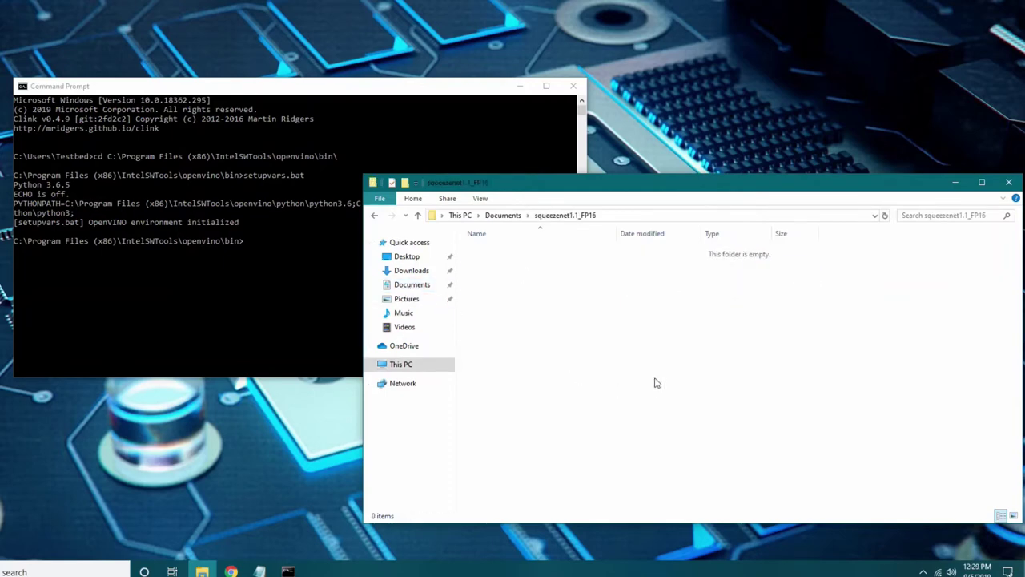
left_click(415, 91)
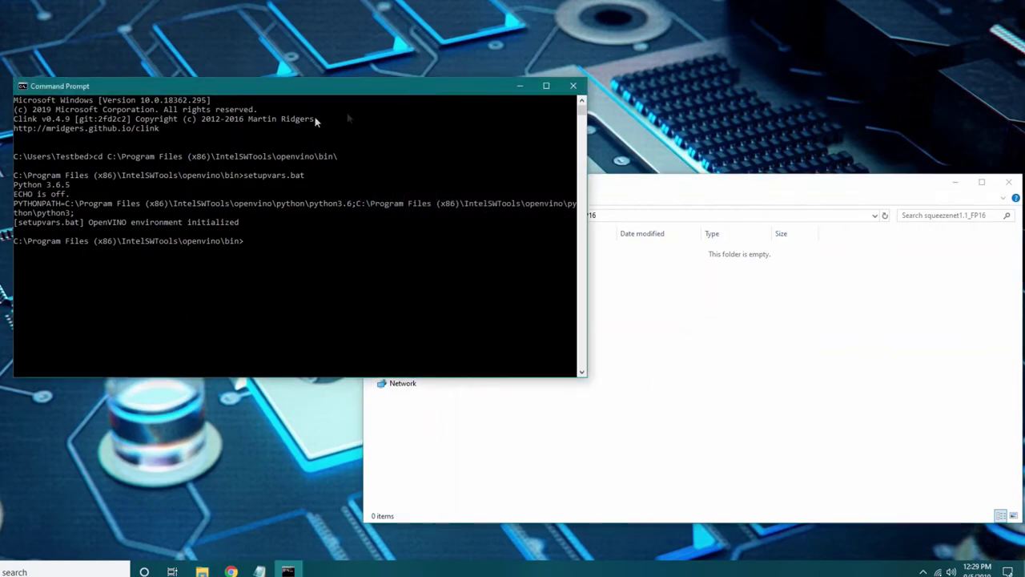
right_click(281, 249)
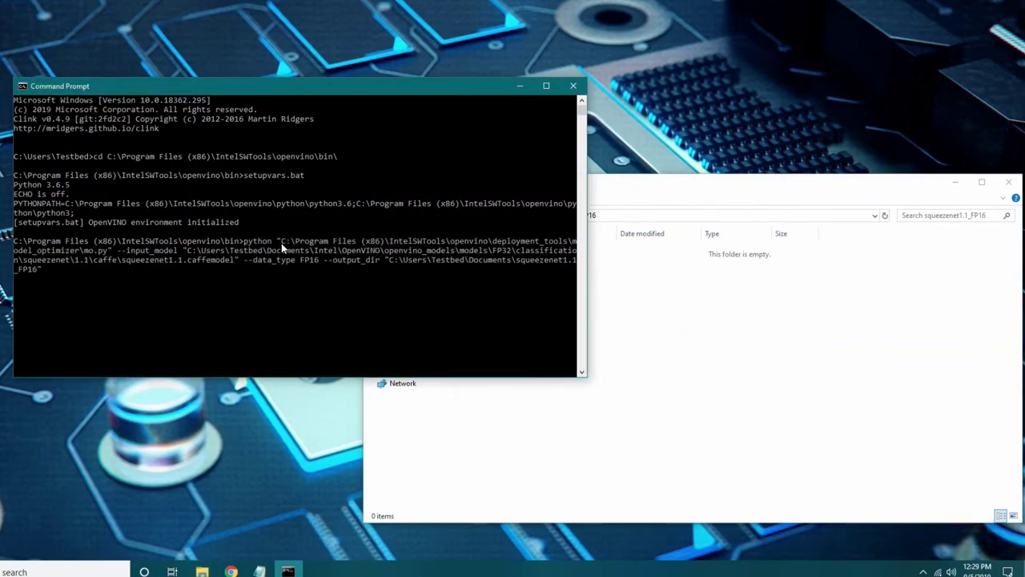
key("Return")
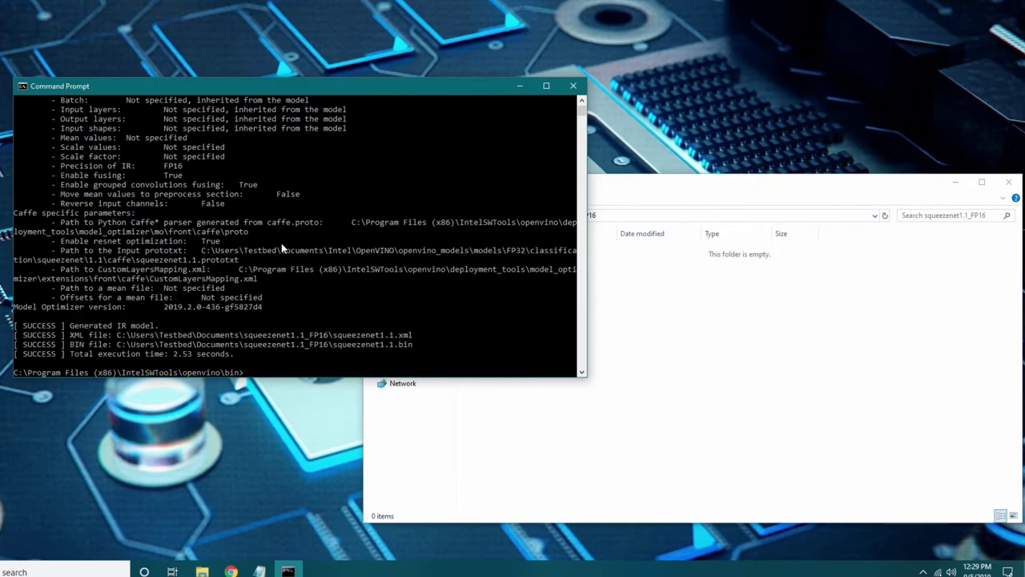
left_click(789, 197)
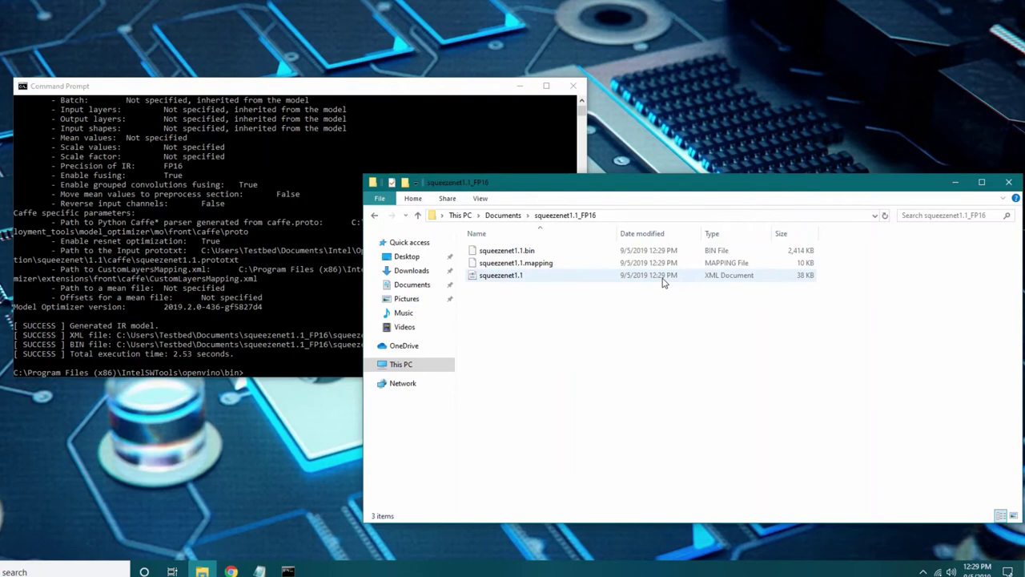
- Copy squeezenet1.1.labels from the openvino_models\ir\FP32\classification\squeezenet\1.1\caffe folder into Documents\squeezenet1.1_FP16 from the command line and check the folder
left_click(422, 90)
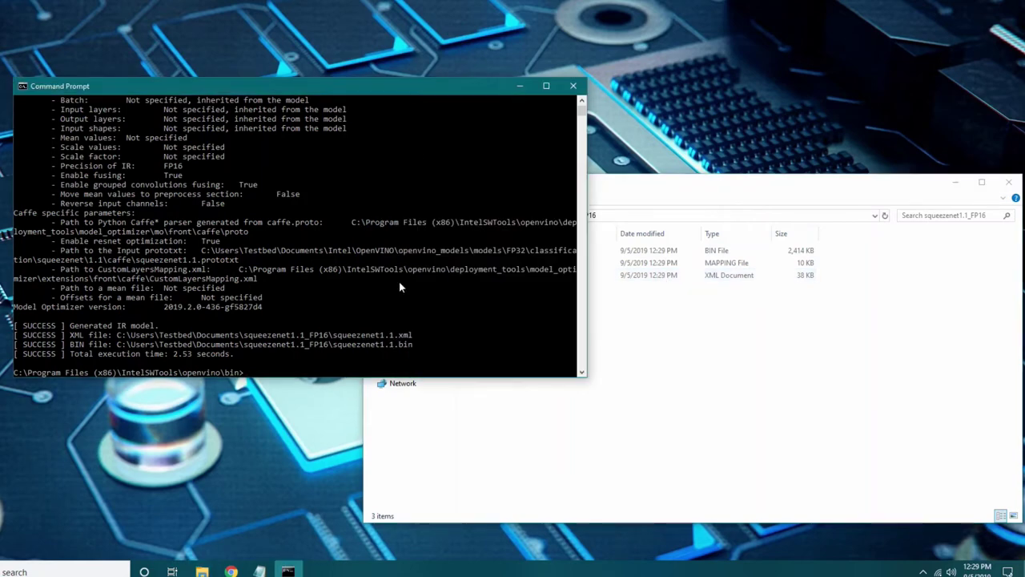
type("copy \"C:\\Users\\Testbed\\Documents\\Intel\\OpenVINO\\openvino_models\\ir\\FP32\\classification\\squeezenet\\1.1\\caffe\\squeezenet1.1.labels\" \"C:\\Users\\Testbed\\Documents\\squeezenet1.1_FP16\"")
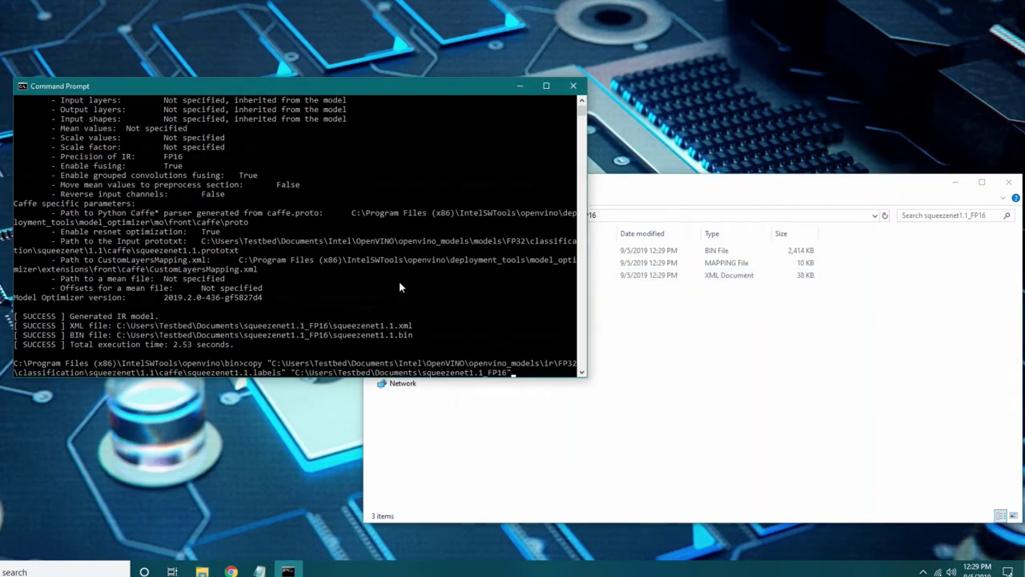
key("Return")
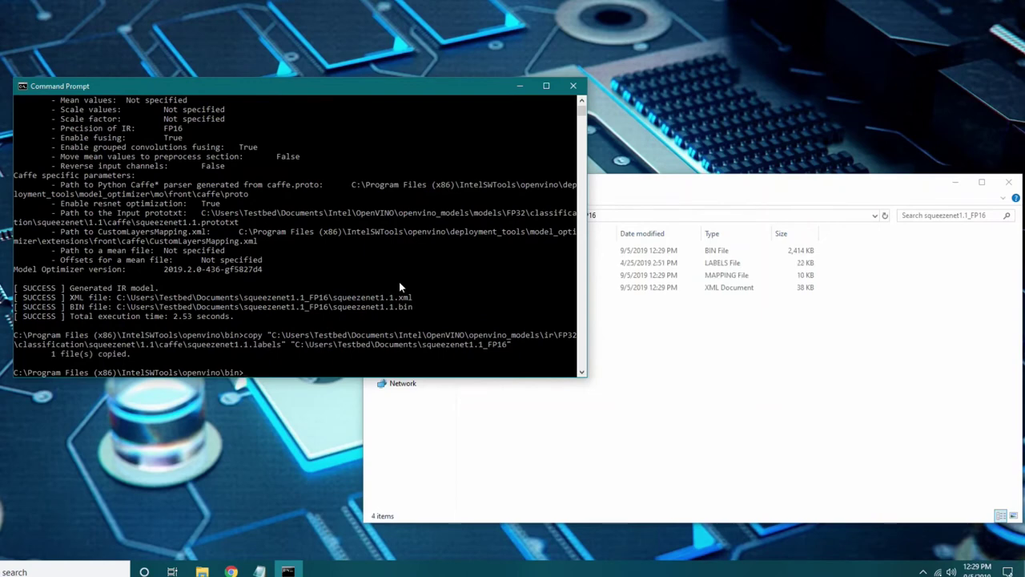
left_click(726, 220)
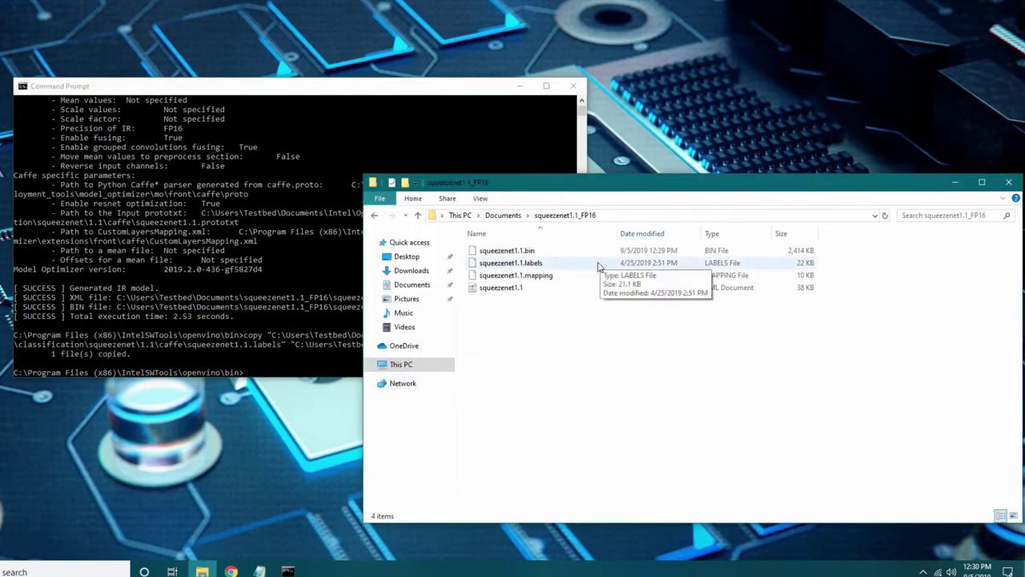
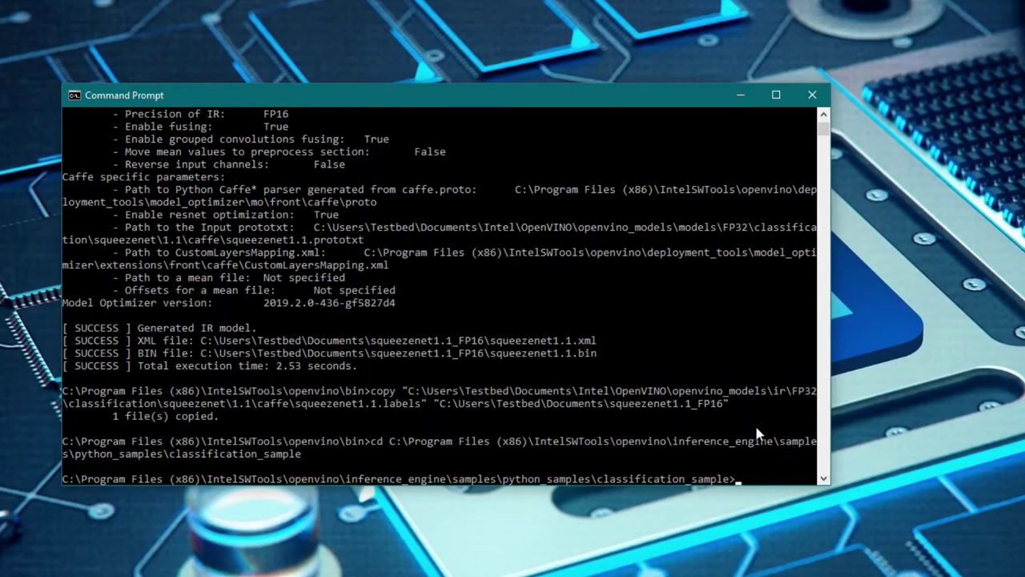
- Run classification_sample.py on the demo folder's car.png with the FP16 squeezenet1.1.xml model on the MYRIAD device
type("classification_sample.py -i \"C:\\Program Files (x86)\\IntelSWTools\\openvino\\deployment_tools\\demo\\car.png\" -m \"C:\\Users\\Testbed\\Documents\\squeezenet1.1_FP16\\squeezenet1.1.xml\" -d MYRIAD")
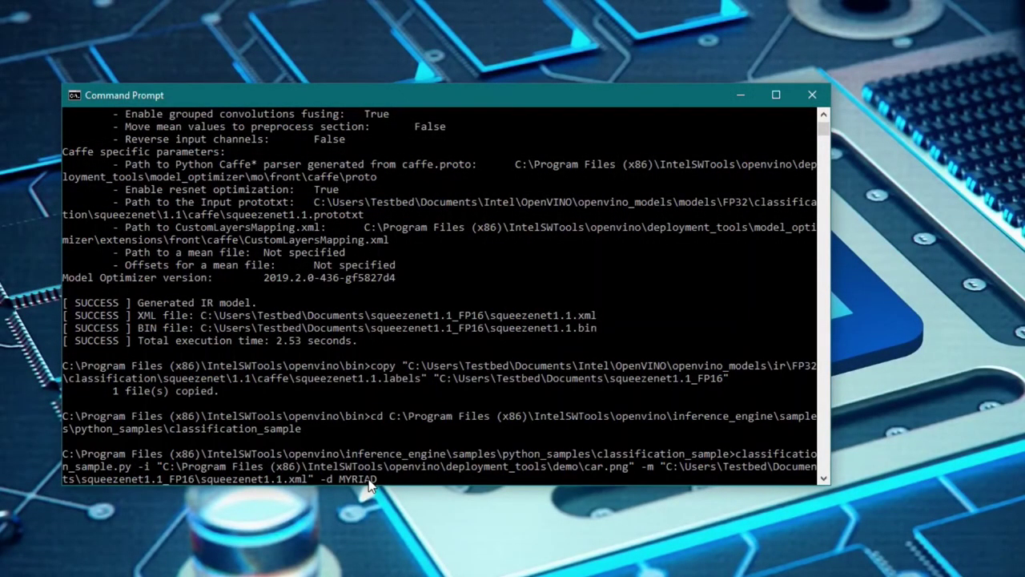
key("Return")
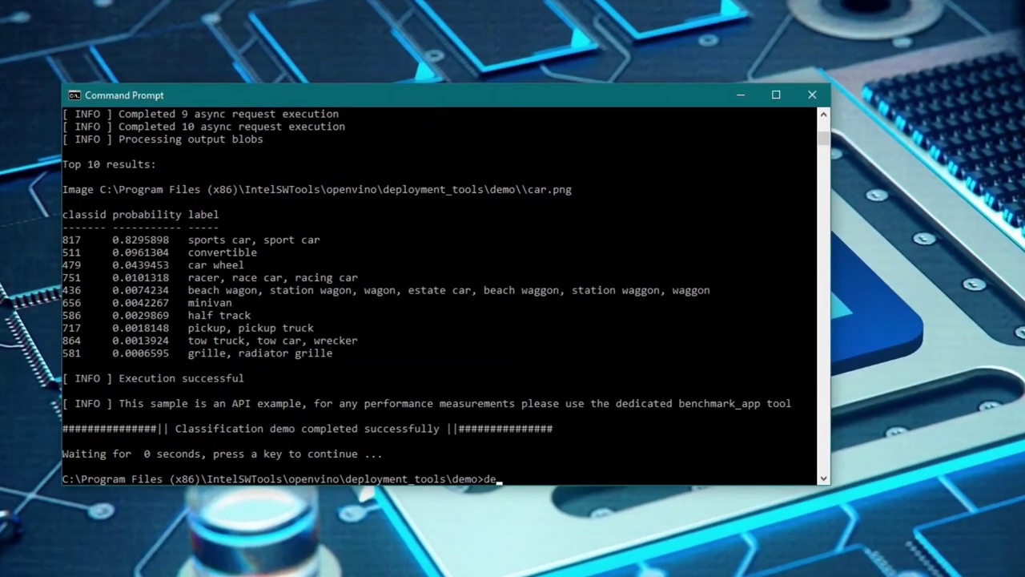
- Run demo_security_barrier_camera.bat with -d MYRIAD and move the Command Prompt window clear of the detection results
type("urity_barrier")
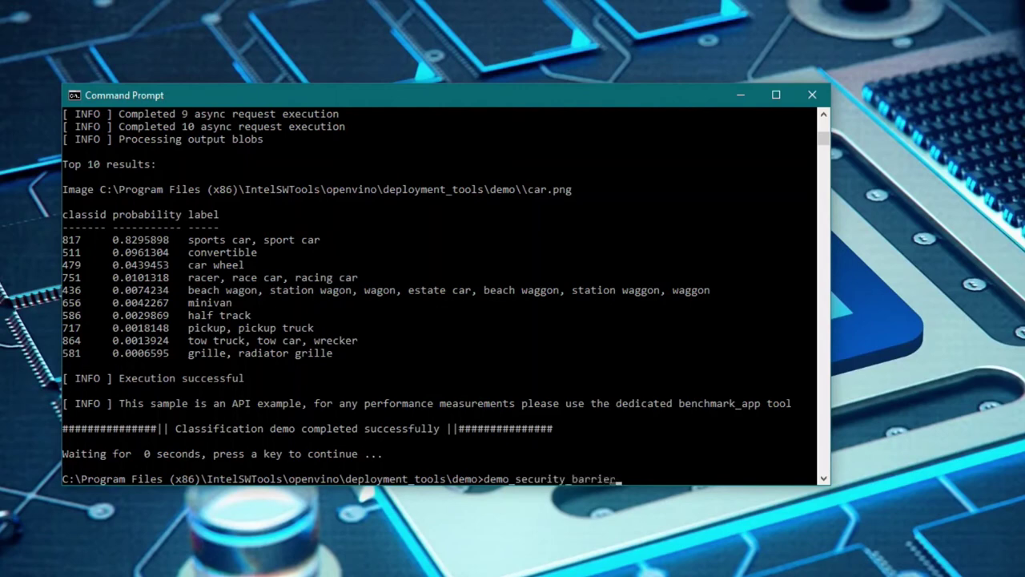
type("_camera.bat -d MYRIAD")
key("Return")
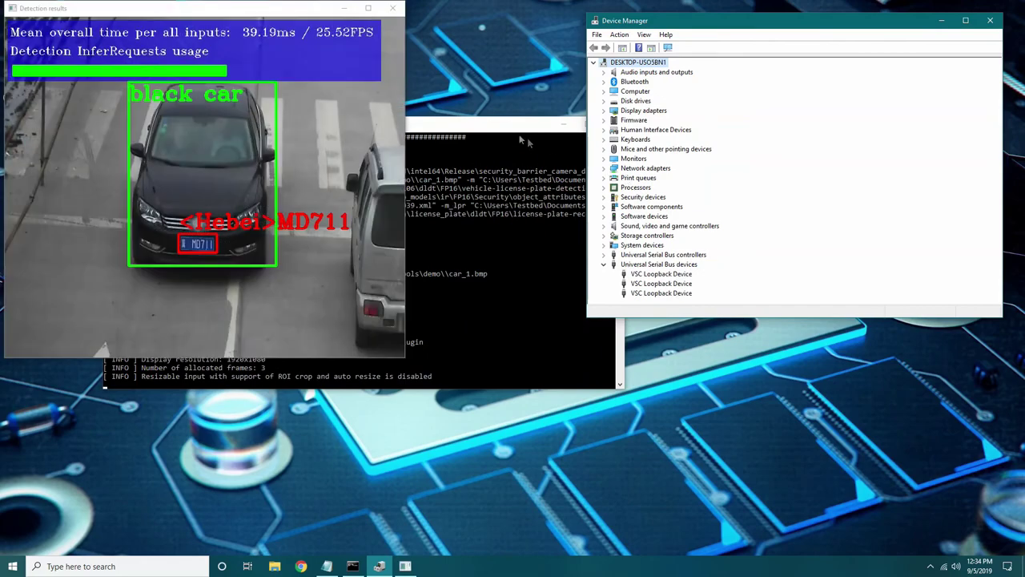
left_click_drag(502, 131, 499, 210)
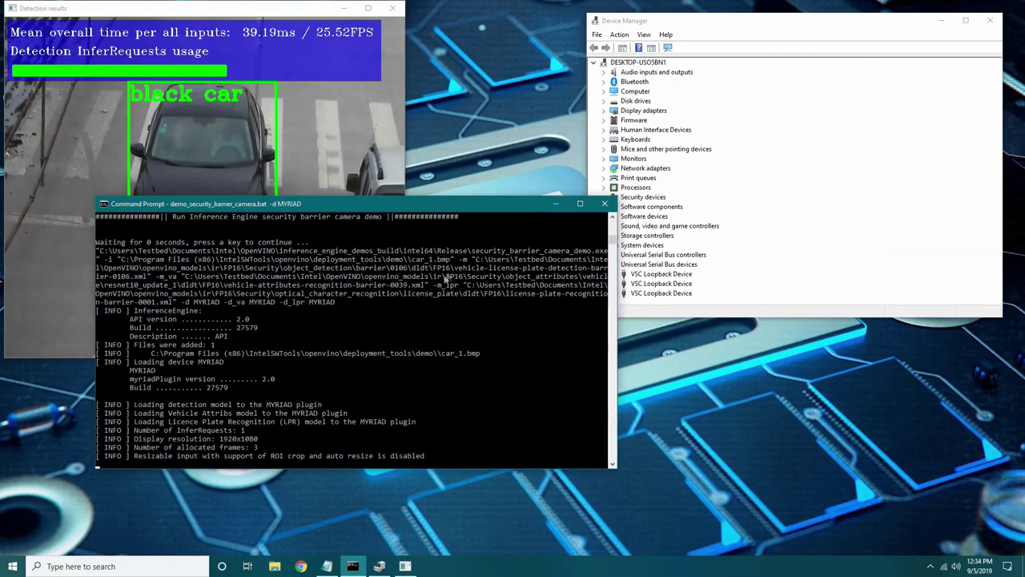